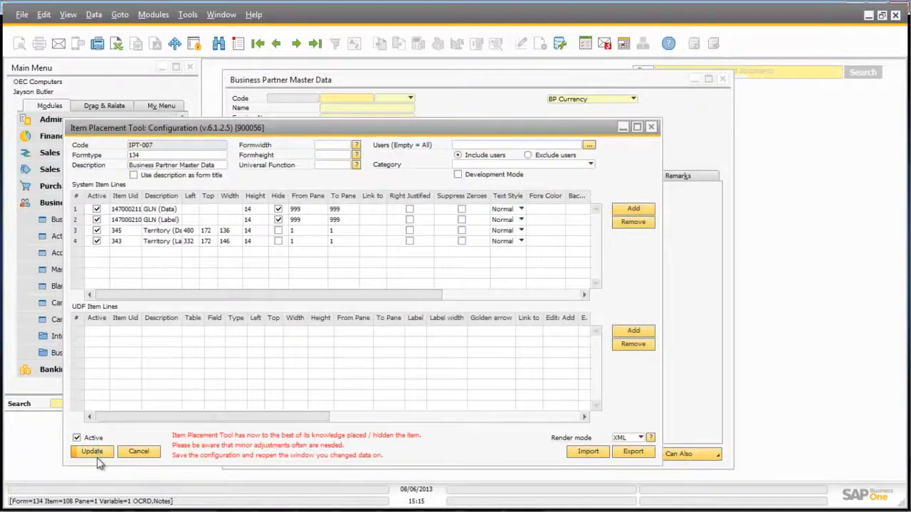
Step: Save the Item Placement configuration with GLN fields hidden and Territory repositioned, then close it
left_click(94, 453)
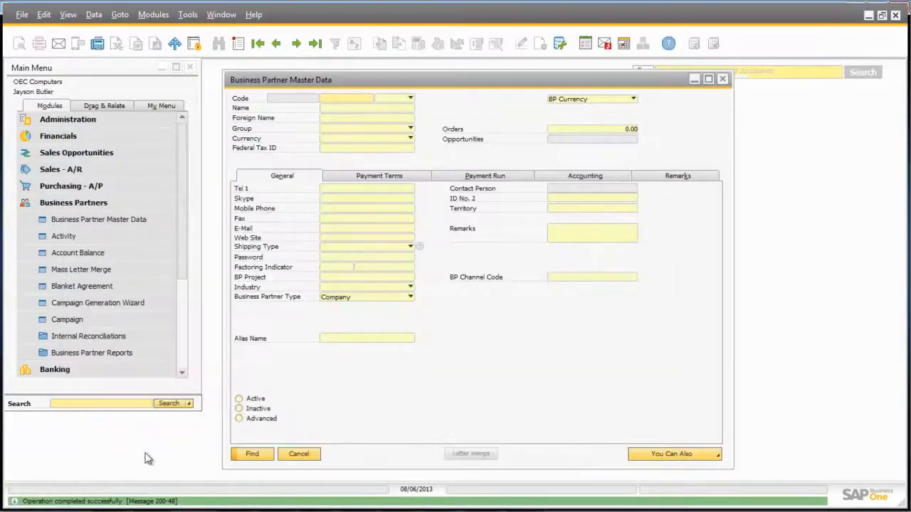
Step: Move the BP Channel Code field to sit directly below Territory and save the placement
left_click(559, 275)
right_click(560, 276)
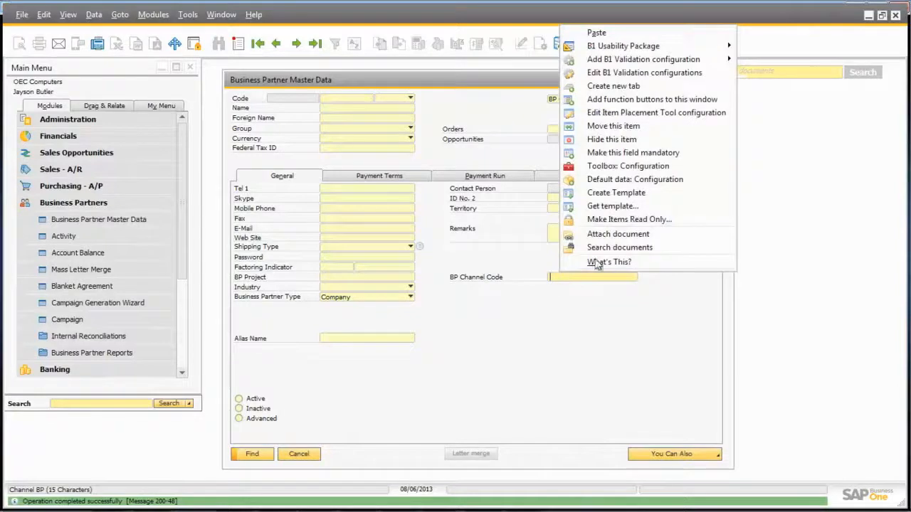
left_click(609, 126)
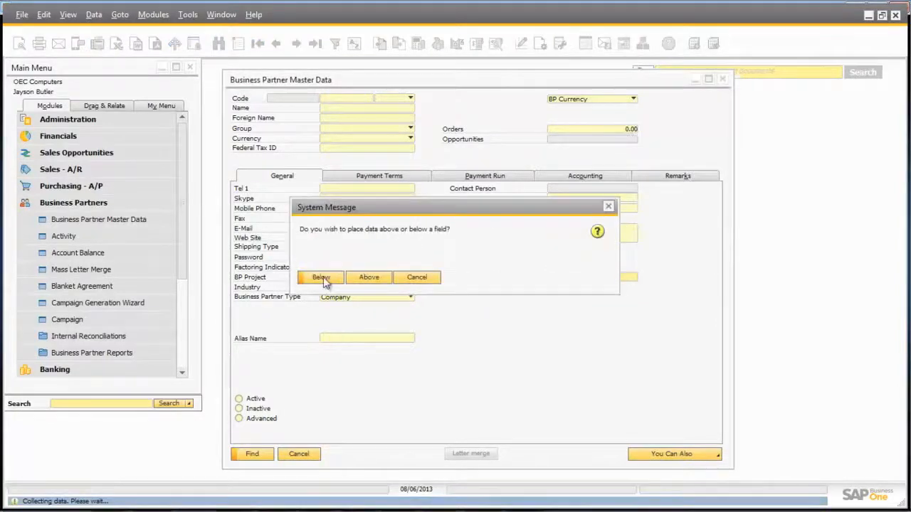
left_click(323, 277)
left_click(323, 276)
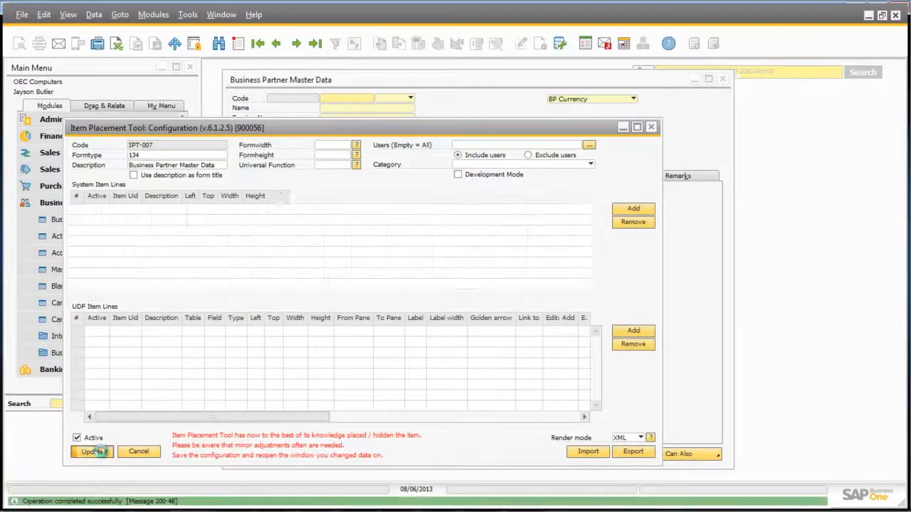
left_click(101, 452)
Step: Hide the Alias Name field on the Business Partner form
left_click(321, 341)
right_click(321, 341)
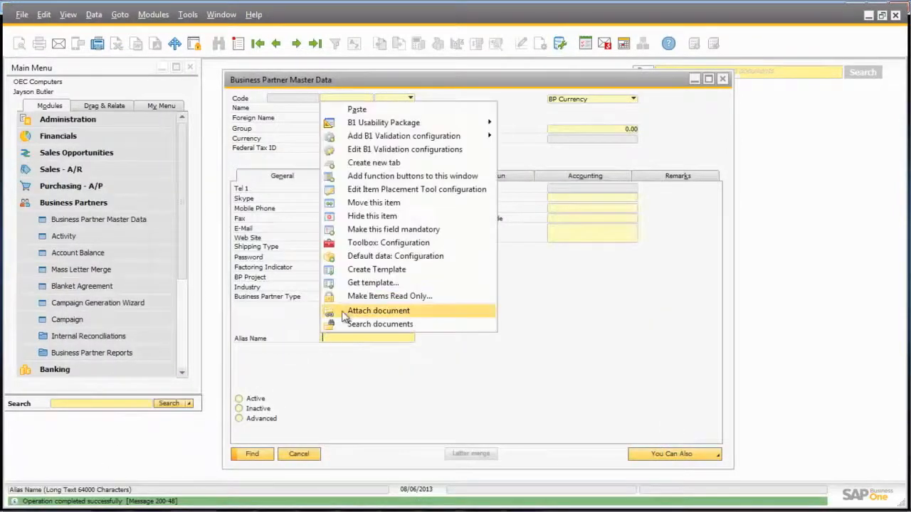
left_click(375, 216)
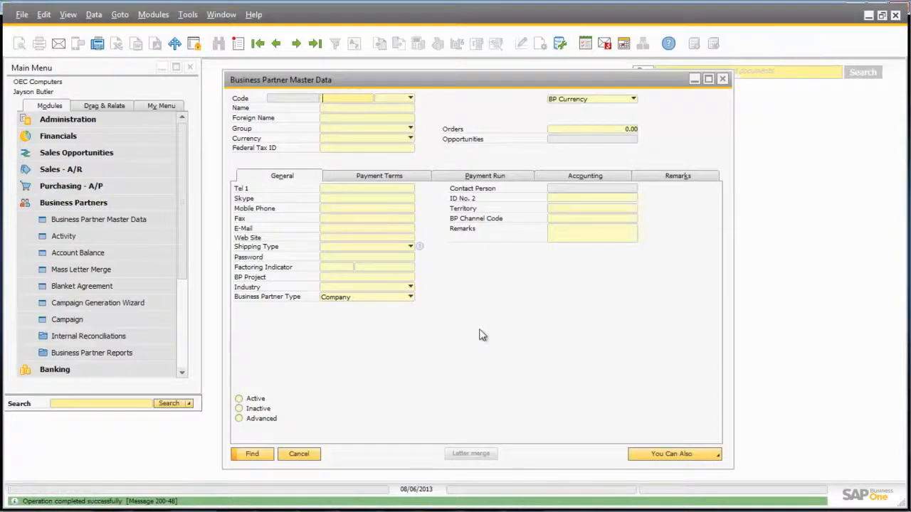
Step: Place the Hide From List UDF onto the General tab below Business Partner Type and save
key("ctrl+shift+u")
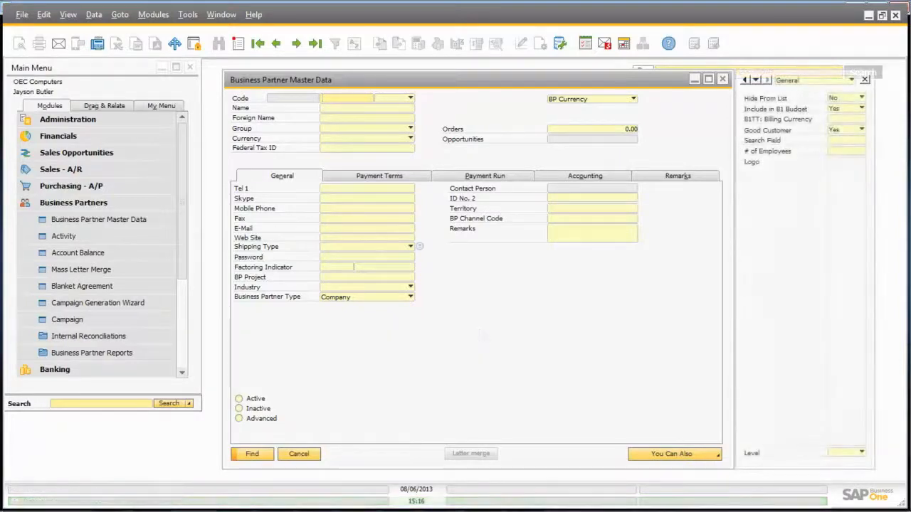
right_click(838, 101)
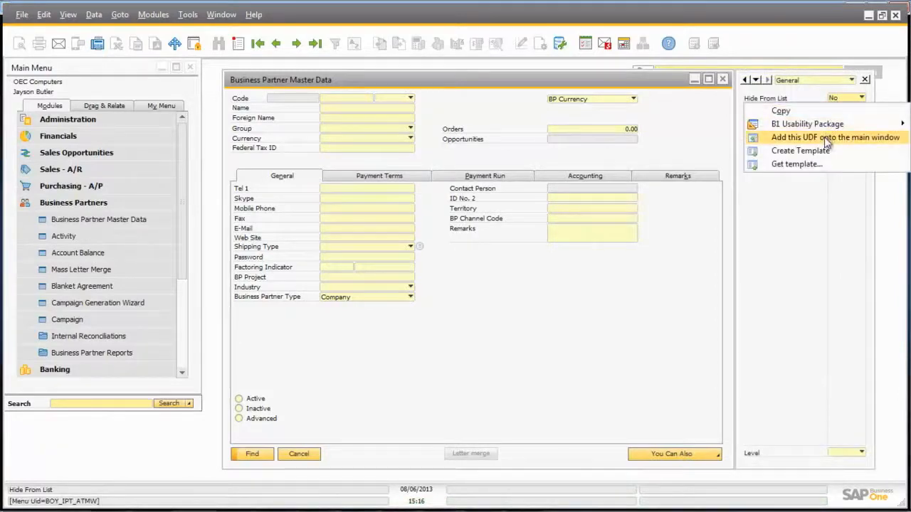
left_click(826, 137)
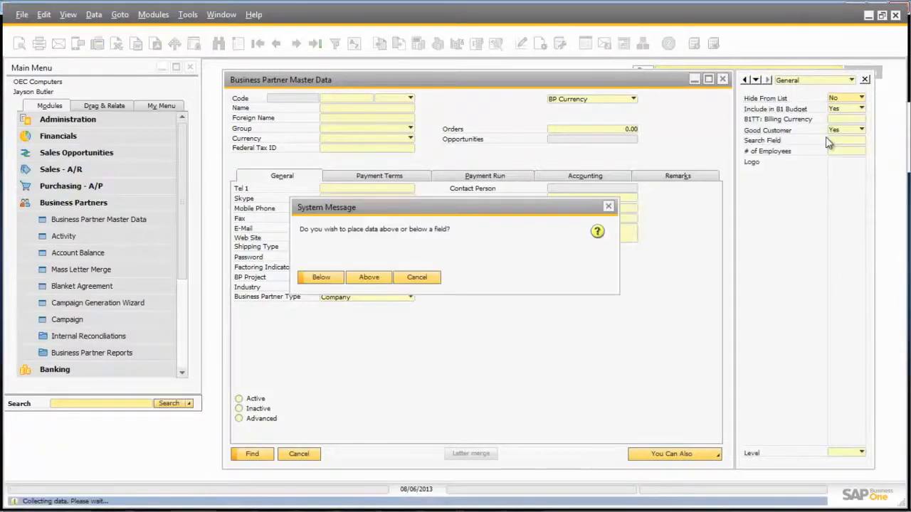
left_click(315, 278)
left_click(316, 279)
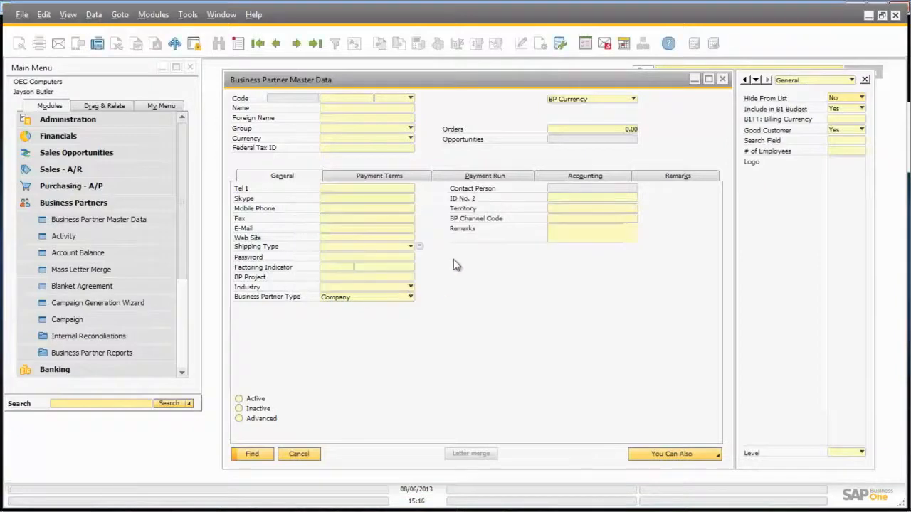
left_click(278, 301)
left_click(97, 451)
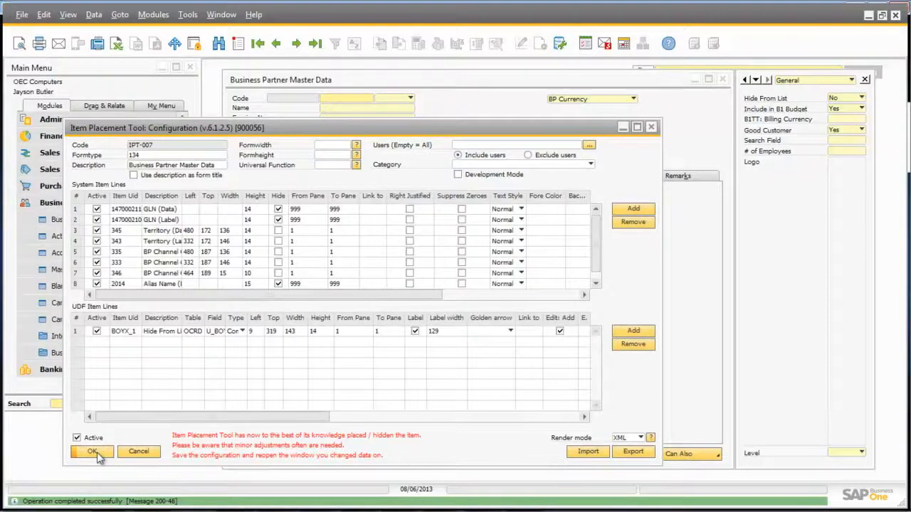
left_click(97, 453)
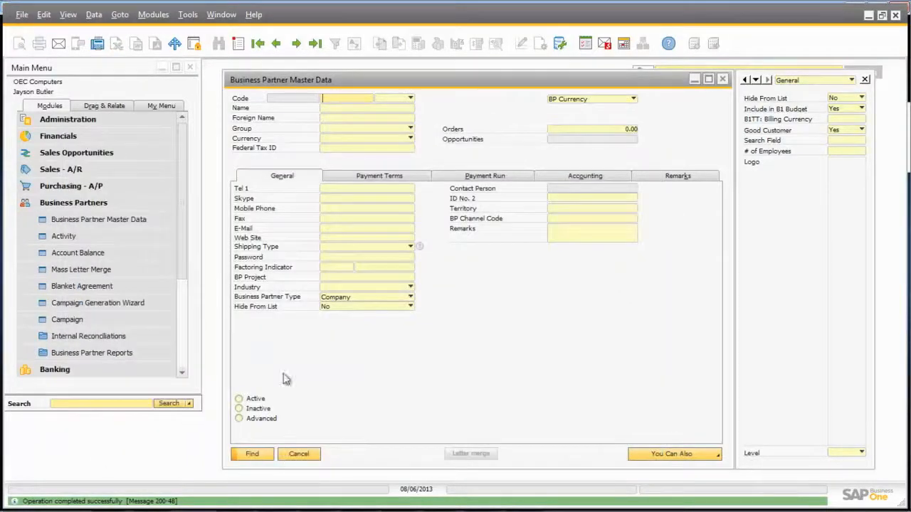
Step: Create a 'More Info' tab containing Search Field, # of Employees and Level
right_click(689, 200)
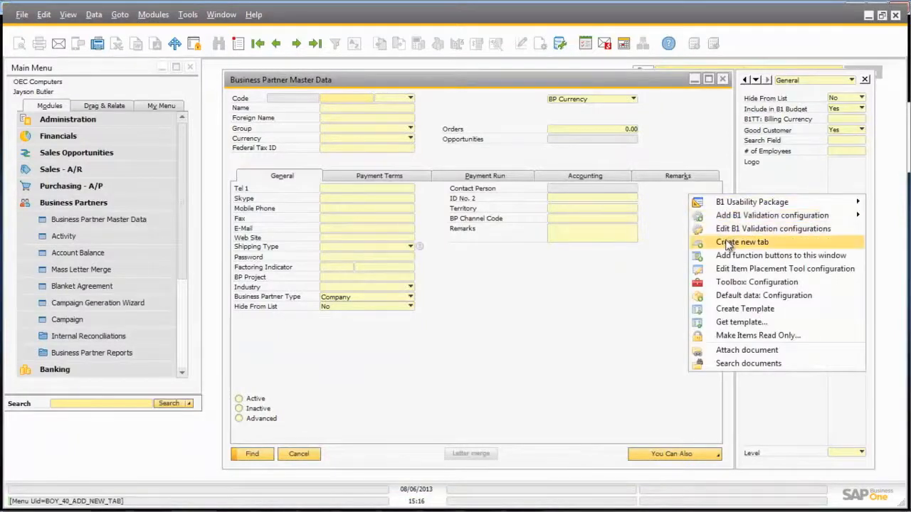
left_click(728, 243)
type("More Inf")
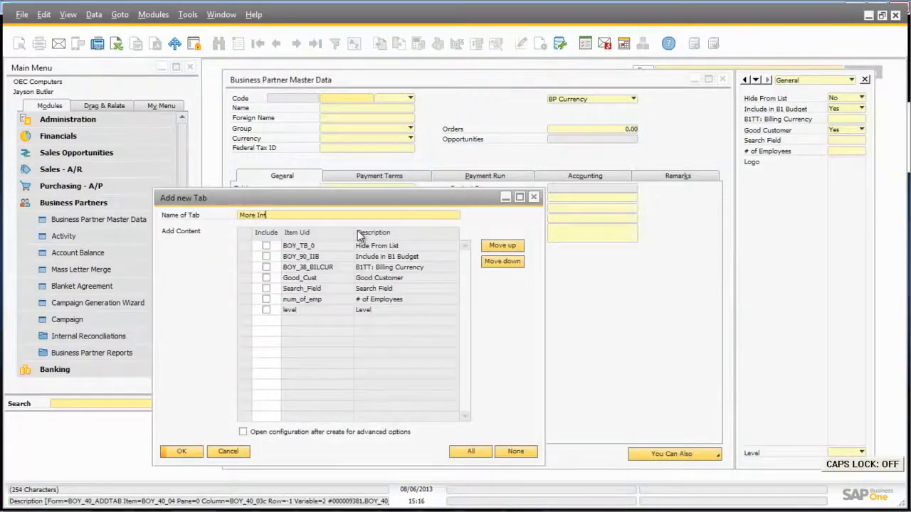
type("o")
left_click(266, 310)
left_click(267, 299)
left_click(266, 289)
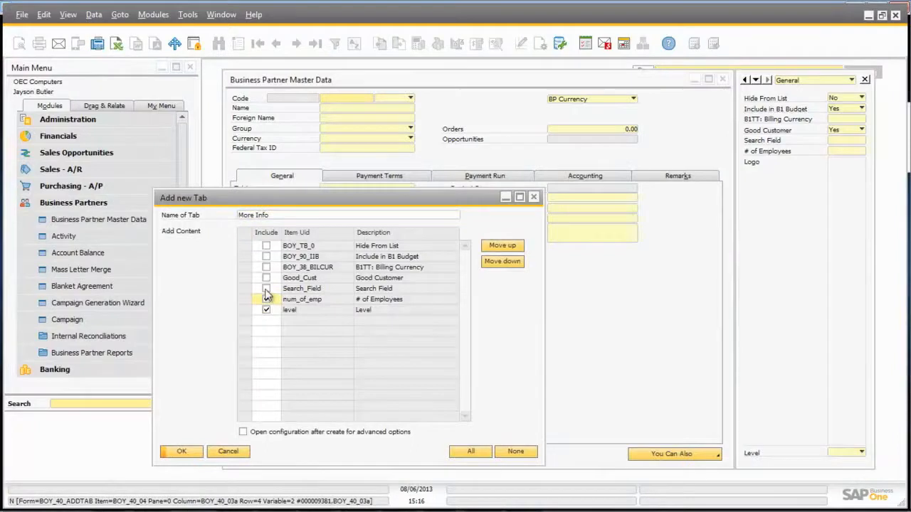
left_click(183, 452)
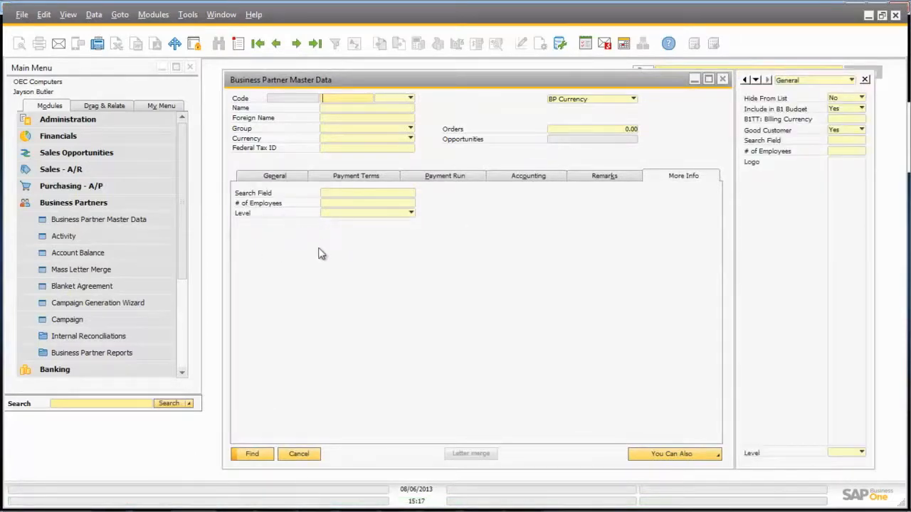
Step: In Toolbox Configuration, enable the e-mail button, Start in Name Field and business partner flags
left_click(301, 456)
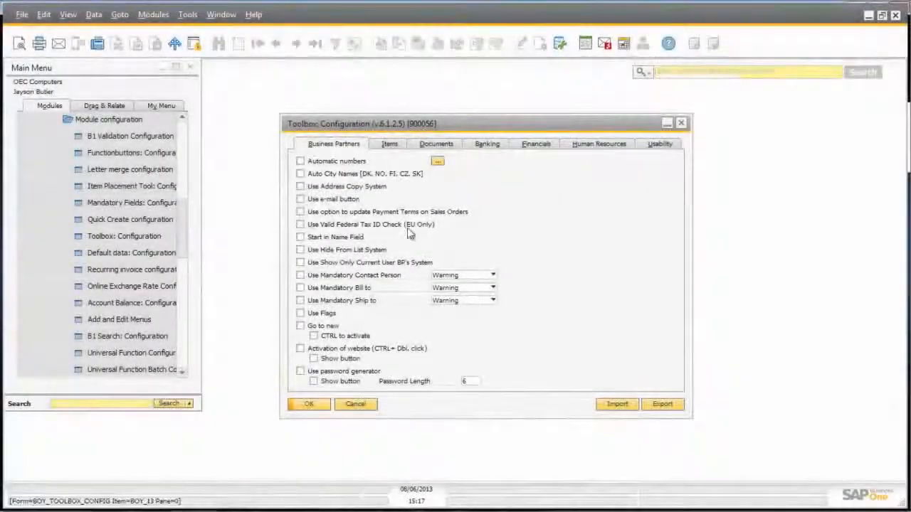
left_click(300, 198)
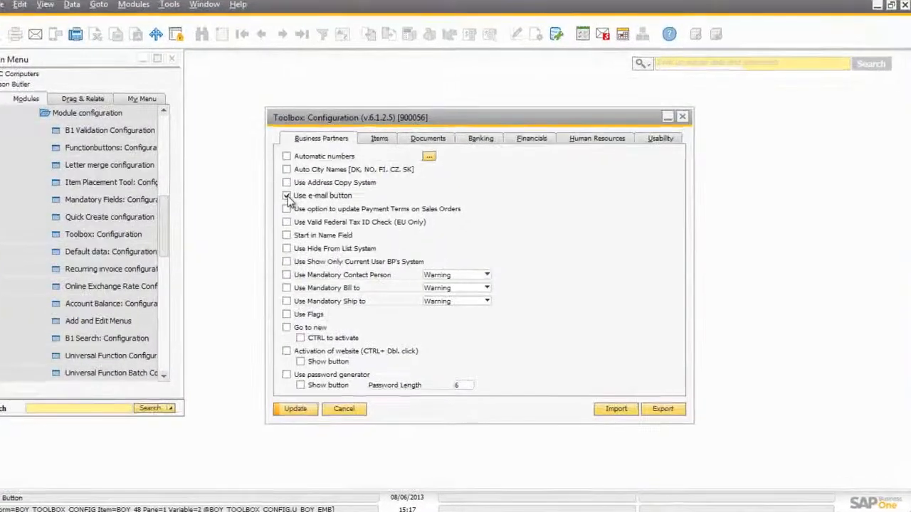
left_click(300, 237)
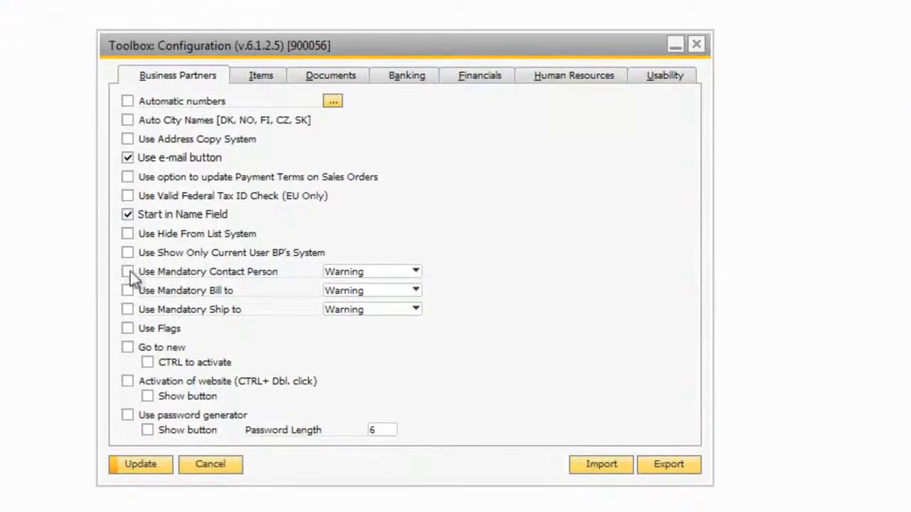
left_click(127, 328)
Step: Enable the website and password-generator buttons, save, and reopen Business Partner Master Data
left_click(128, 381)
left_click(147, 396)
left_click(127, 414)
left_click(147, 431)
left_click(135, 466)
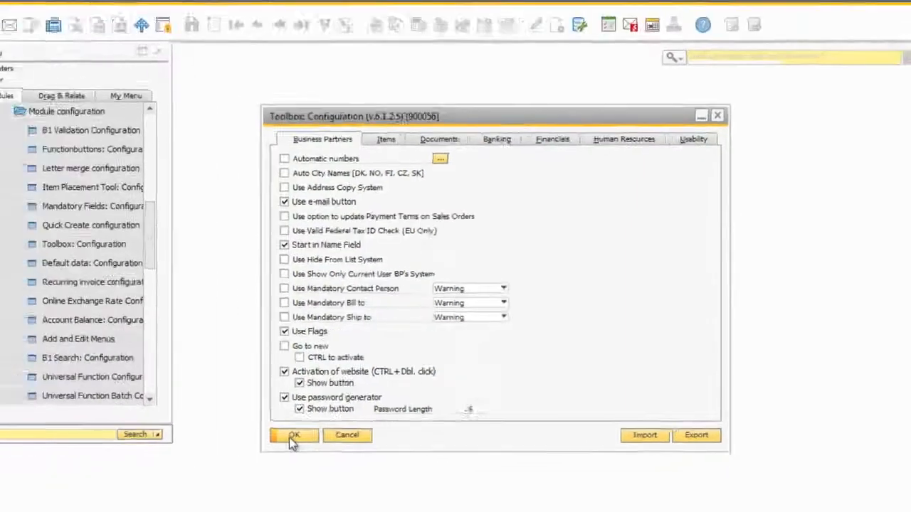
left_click(136, 465)
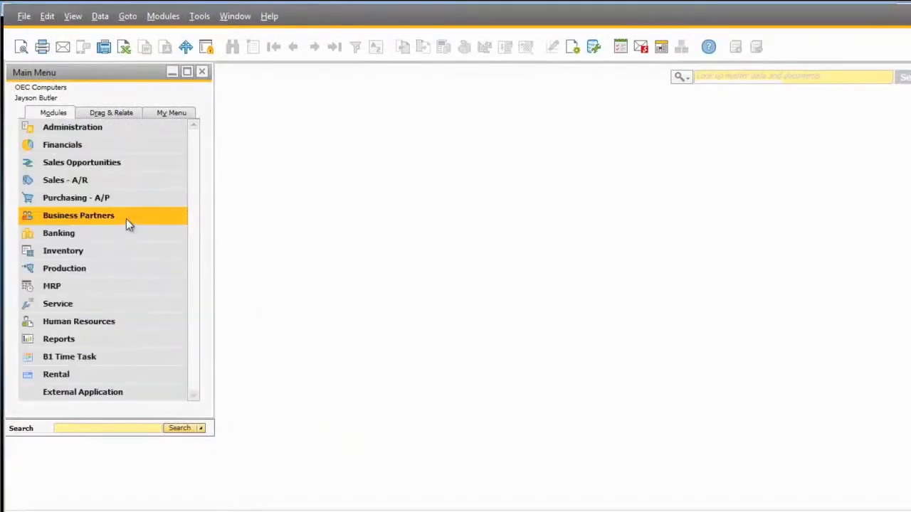
left_click(126, 220)
left_click(123, 234)
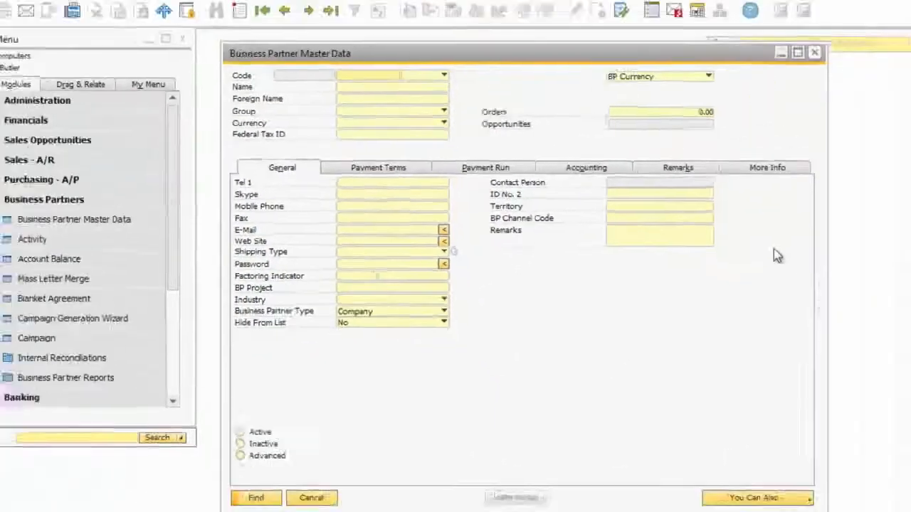
Step: In the form's custom buttons setup, add a 'Call Skype' button using the Call via Skype function
right_click(798, 256)
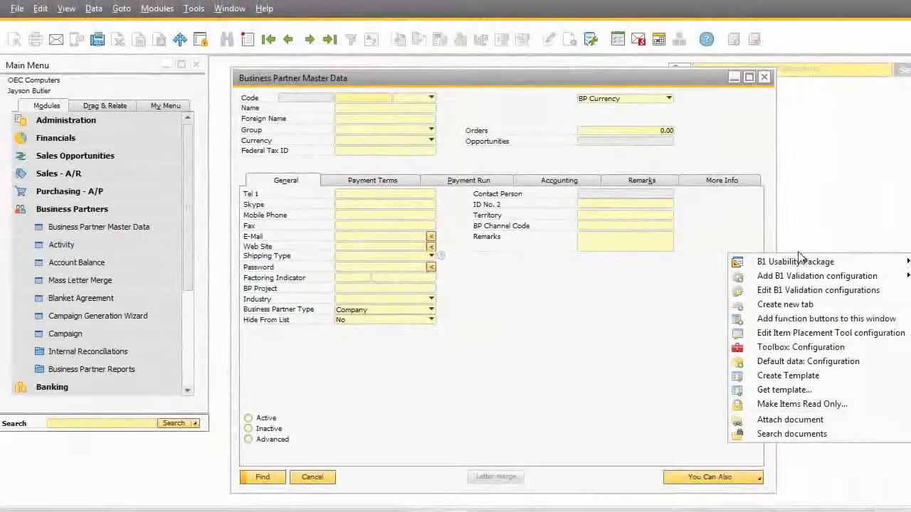
left_click(812, 319)
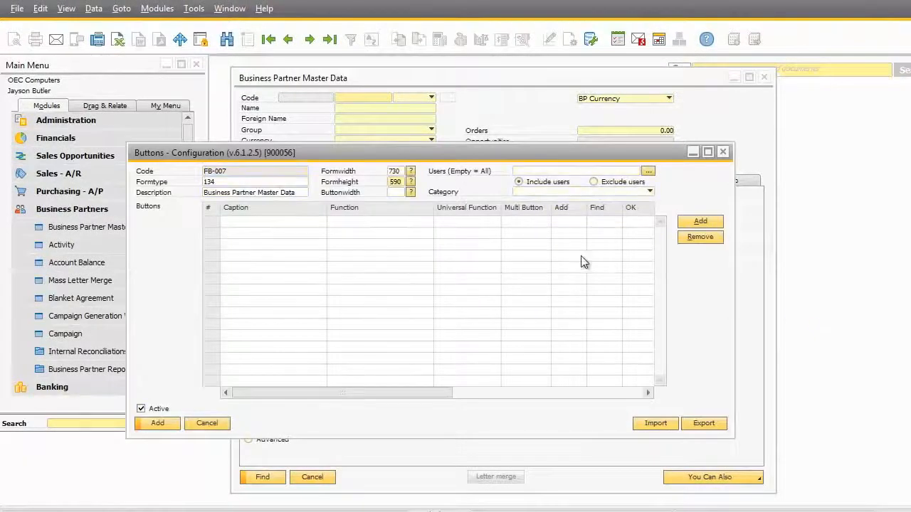
left_click(700, 222)
key("Caps_Lock")
type("C")
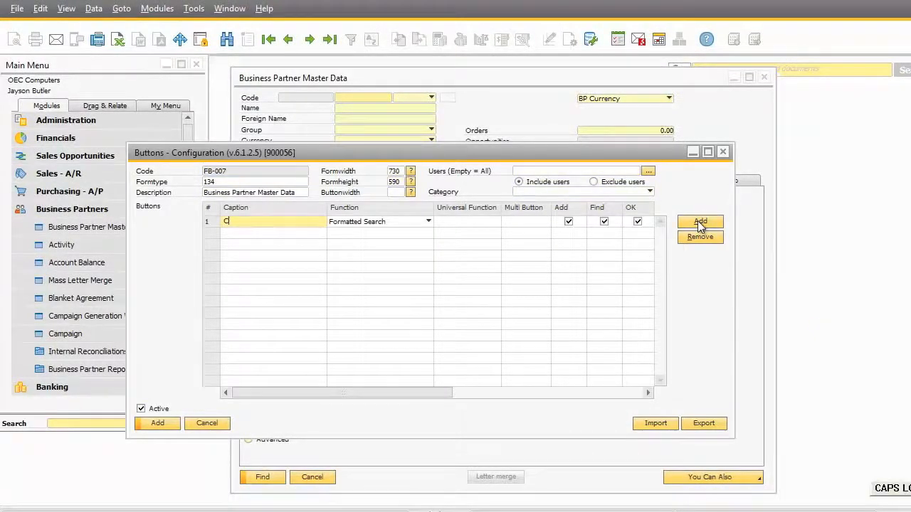
type("all Skype")
left_click(466, 222)
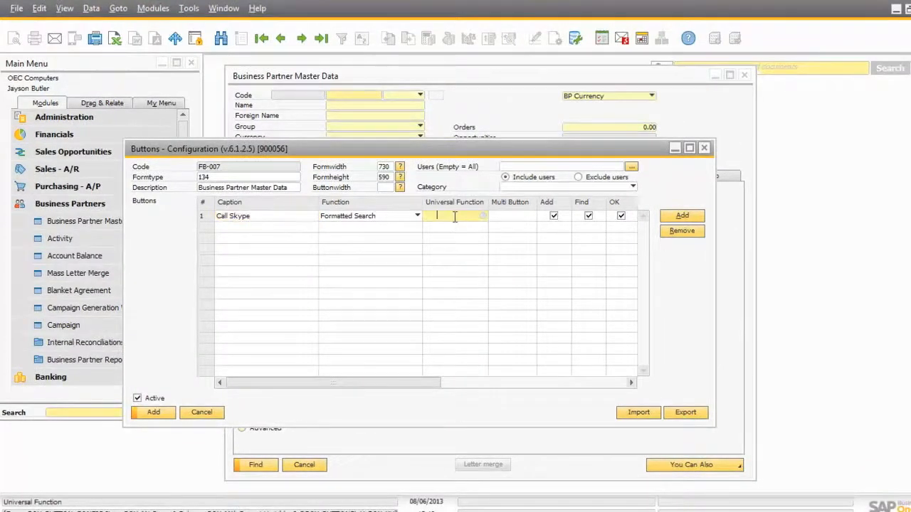
key("Tab")
scroll(454, 220, "down", 7)
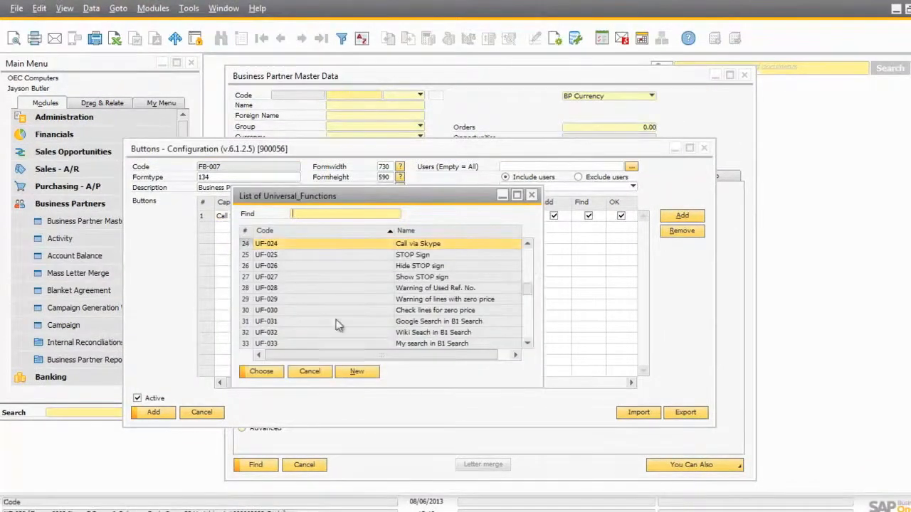
left_click(261, 372)
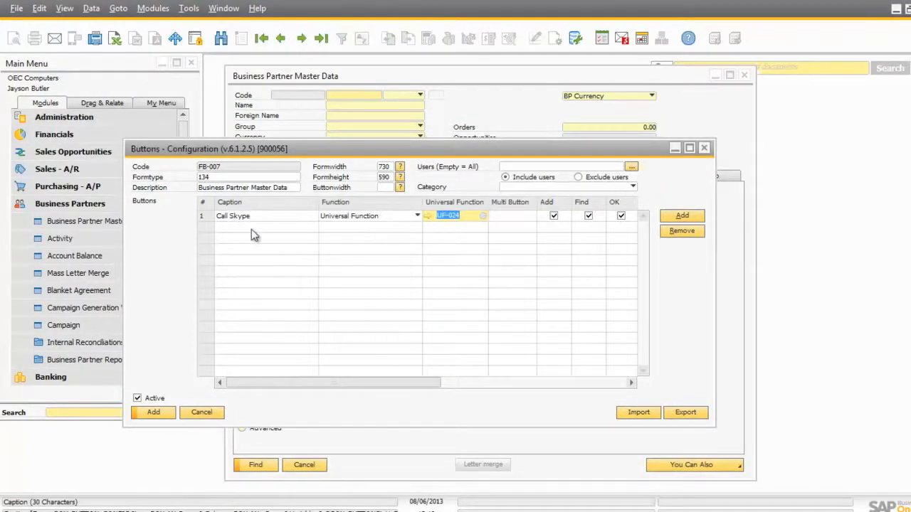
Step: Add an 'Export Invoices' button assigned to universal function UF-059
left_click(682, 216)
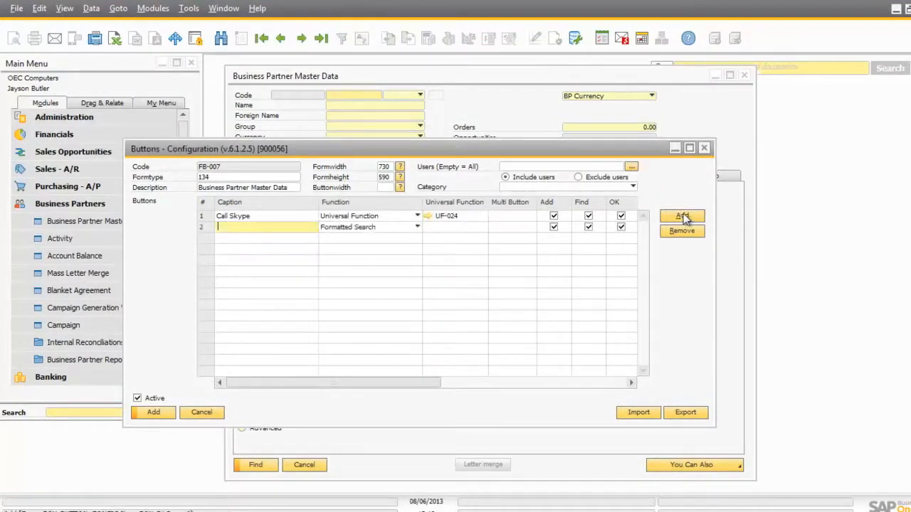
key("Caps_Lock")
type("Export Invoice")
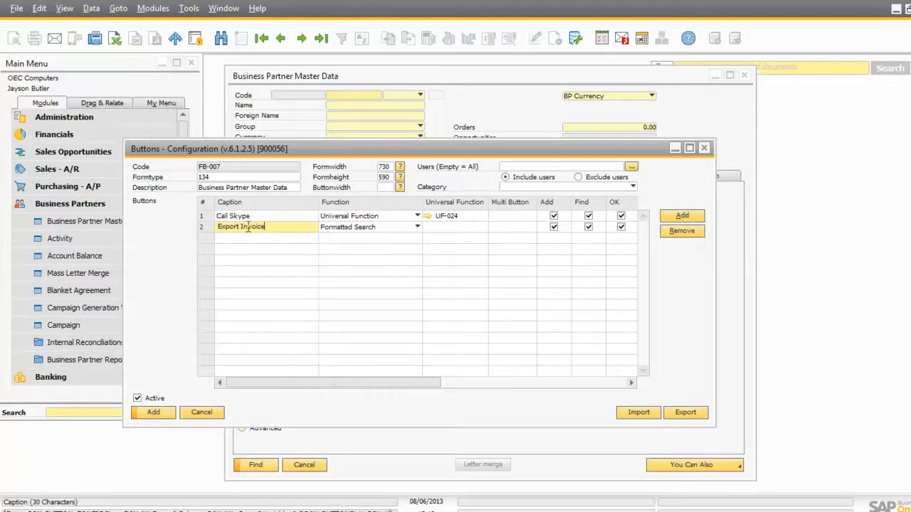
type("s")
left_click(435, 227)
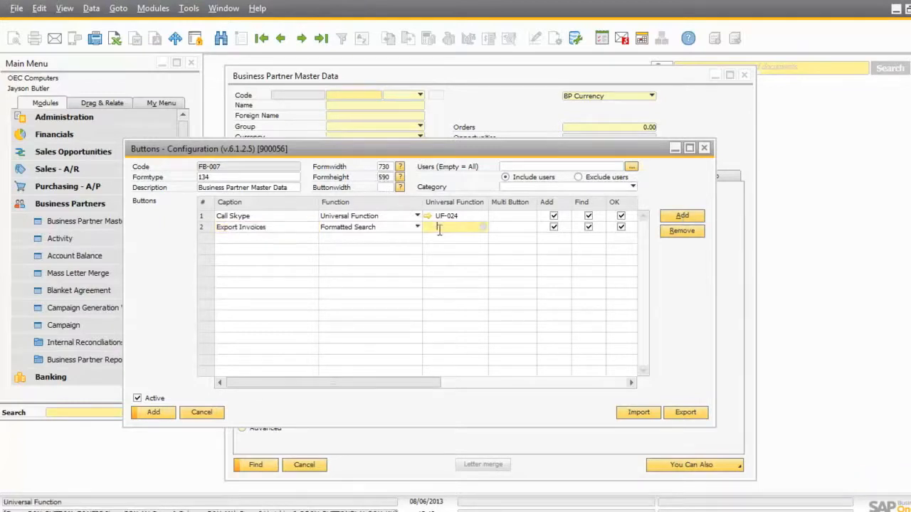
left_click(410, 299)
left_click(262, 372)
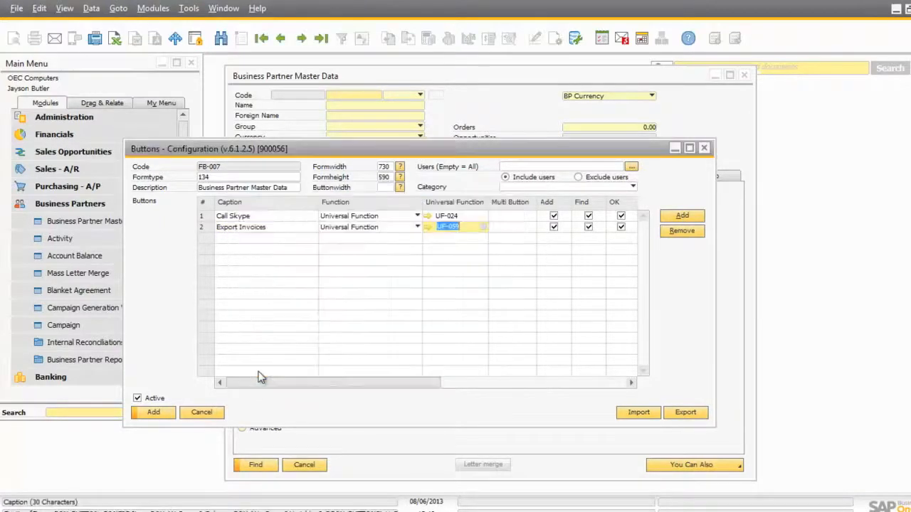
Step: Add a SALES button assigned to multi button MB-001
left_click(683, 216)
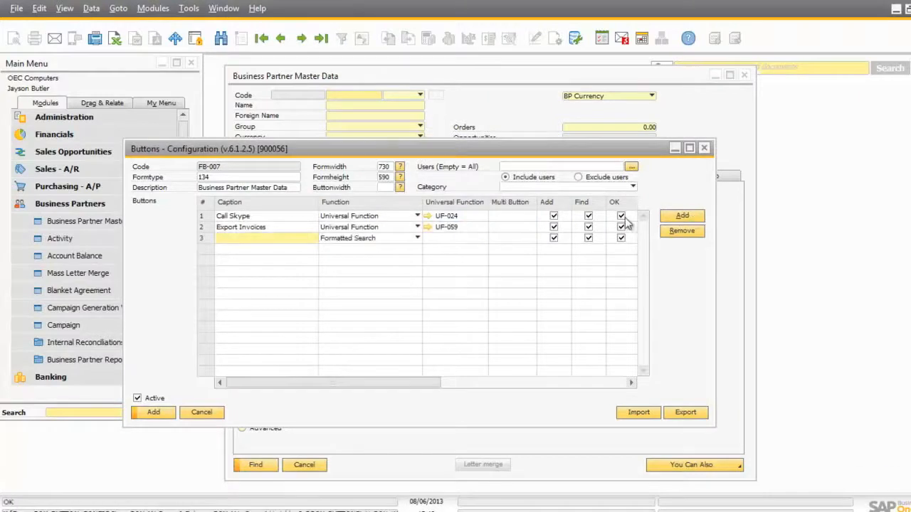
key("Caps_Lock")
type("SALES")
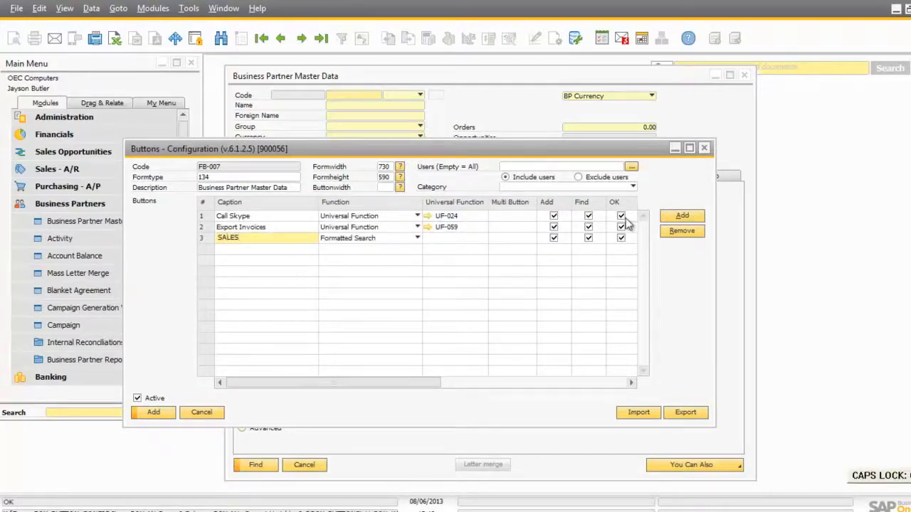
left_click(514, 238)
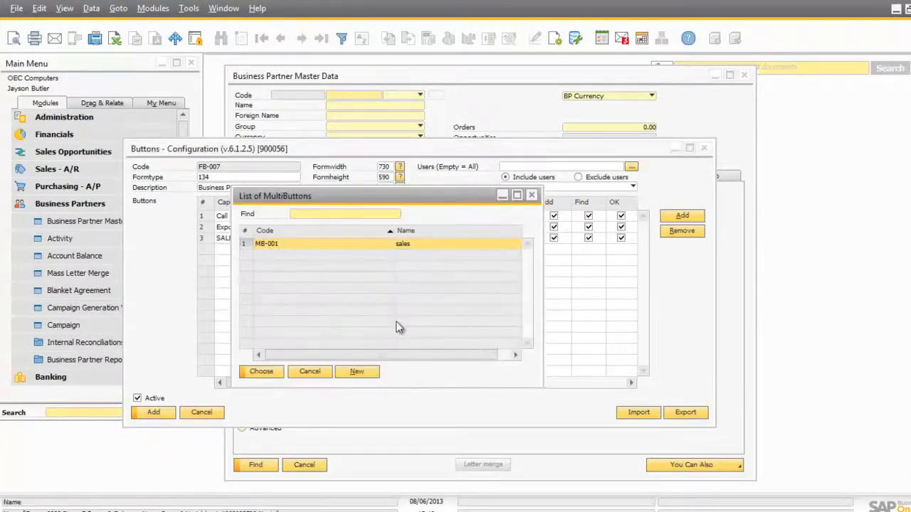
left_click(251, 370)
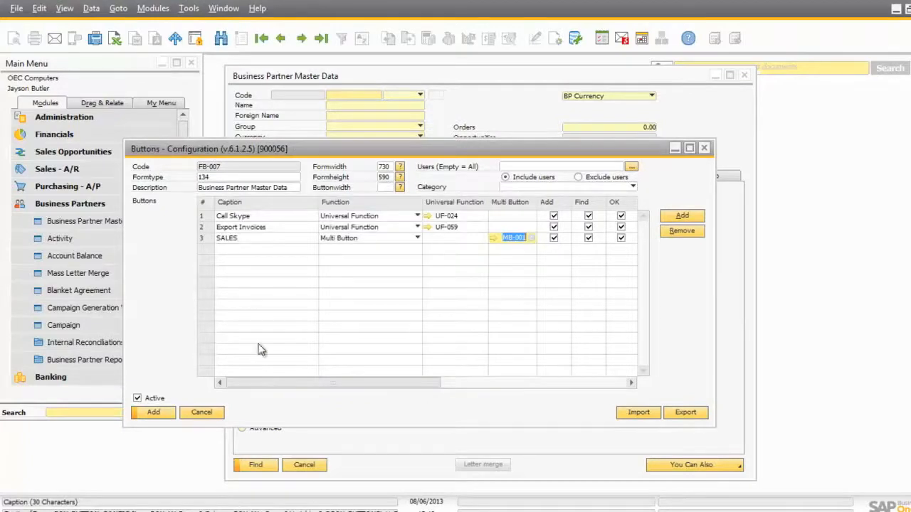
Step: Save button configuration FB-007, accept the user-settings warning, and close the windows
left_click(153, 412)
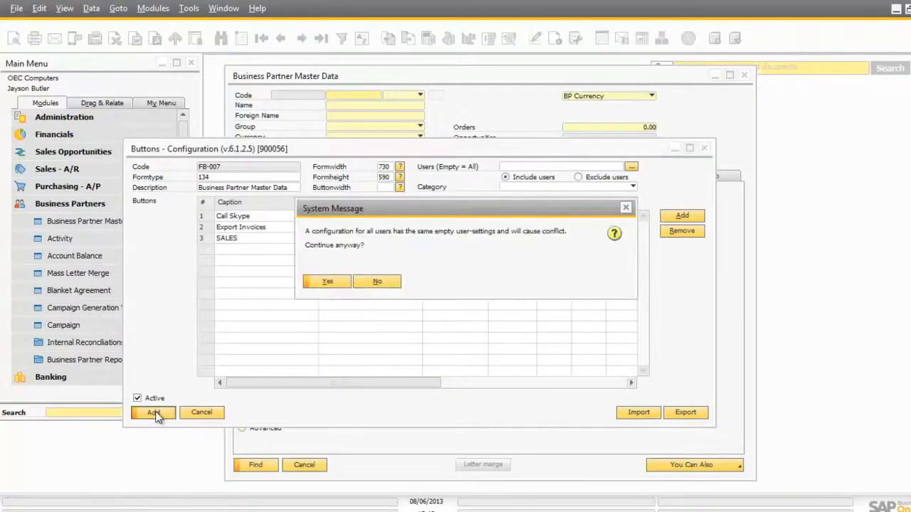
left_click(327, 283)
left_click(201, 412)
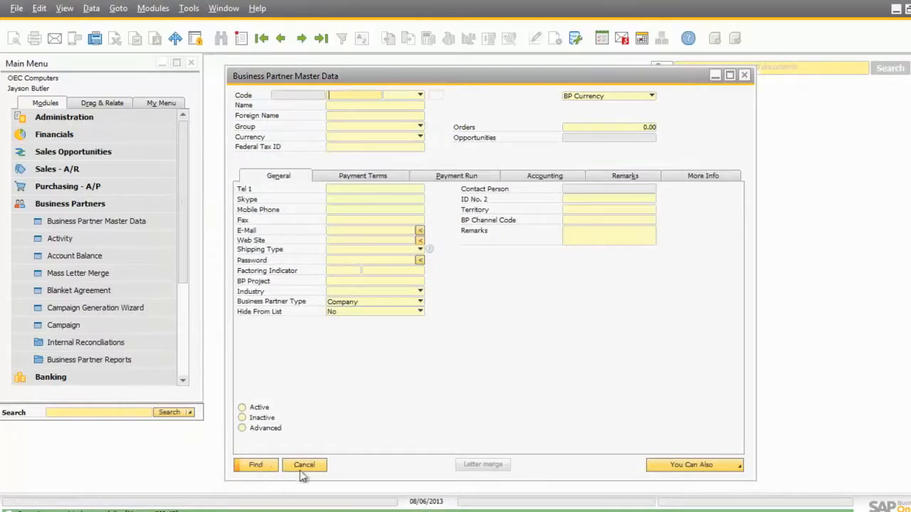
left_click(302, 476)
Step: Look up the construction customer's business partner record by name
left_click(108, 221)
type("NORM")
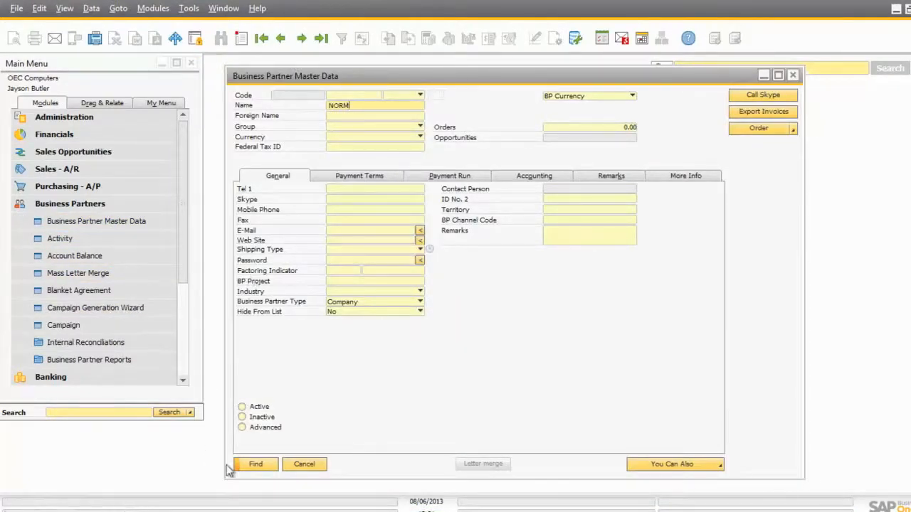
left_click(253, 467)
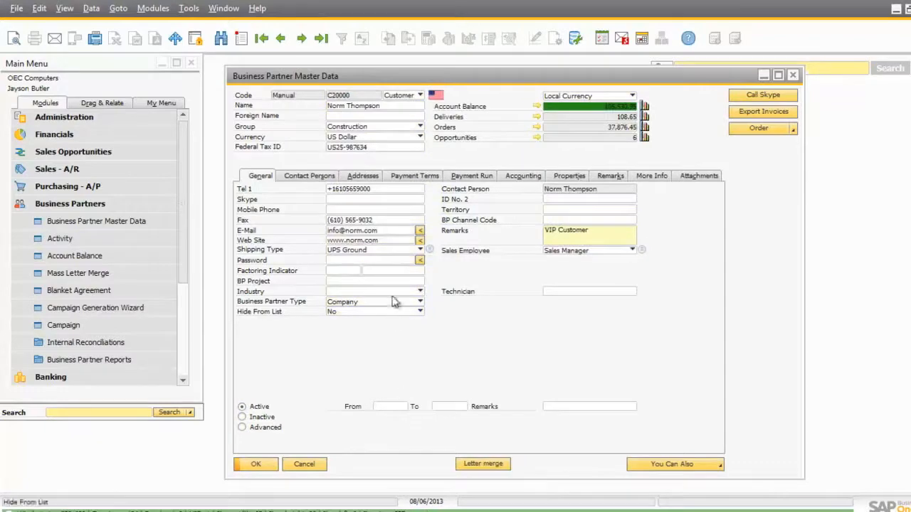
Step: Test the E-Mail link, discarding the draft message, then open the partner's website
left_click(420, 232)
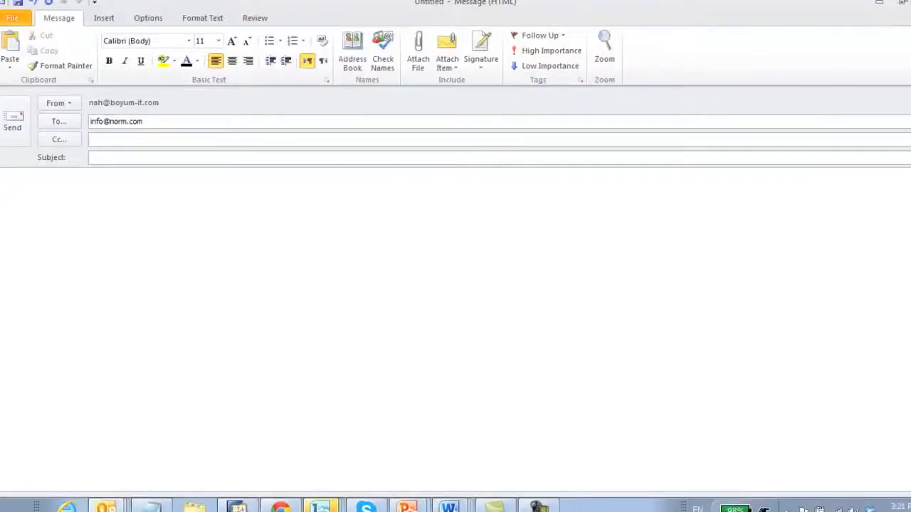
left_click(902, 2)
left_click(466, 299)
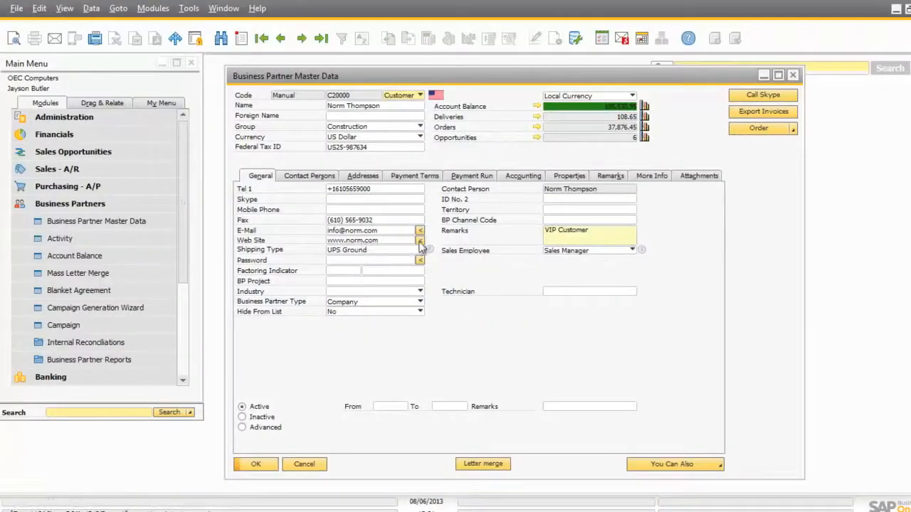
left_click(420, 242)
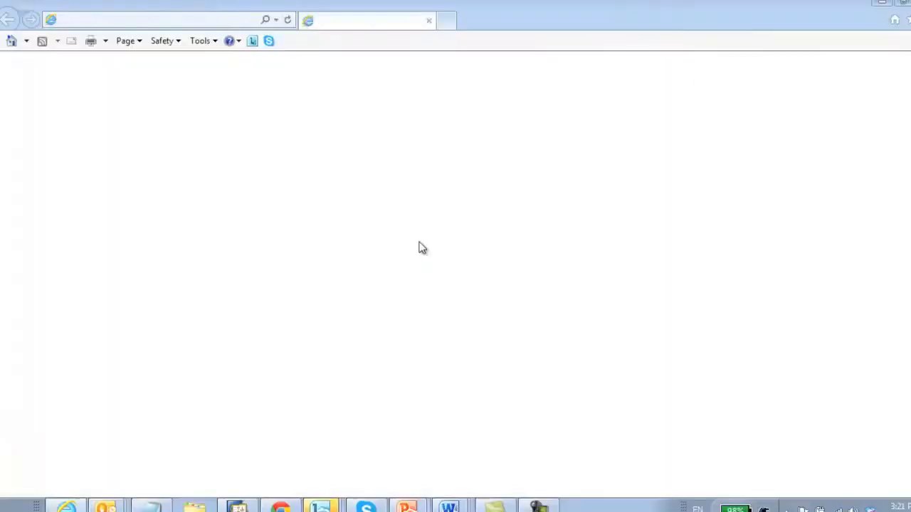
left_click(131, 21)
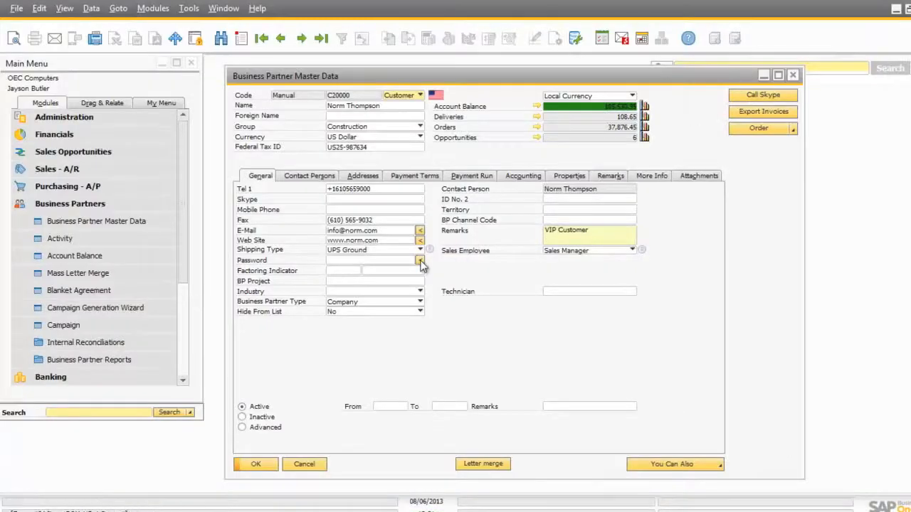
Step: Generate a password for the customer, then start a Skype call and cancel it
left_click(422, 263)
left_click(422, 280)
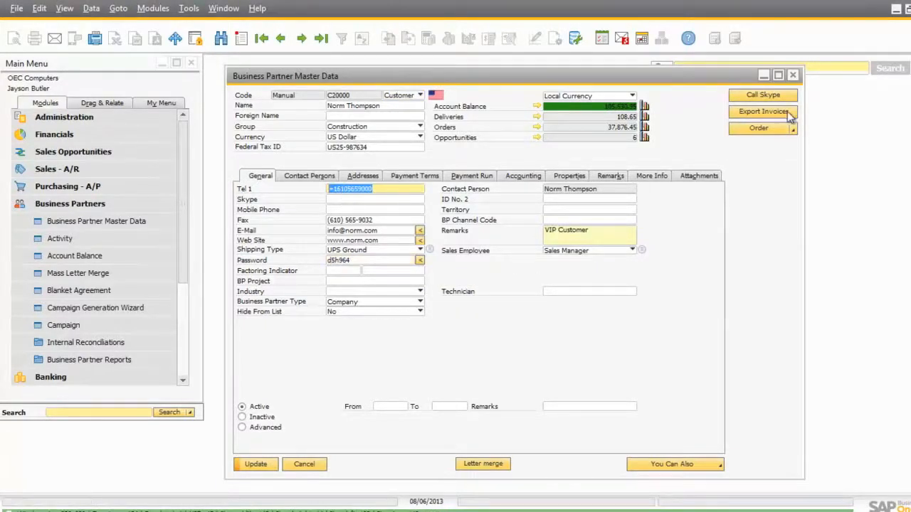
left_click(757, 98)
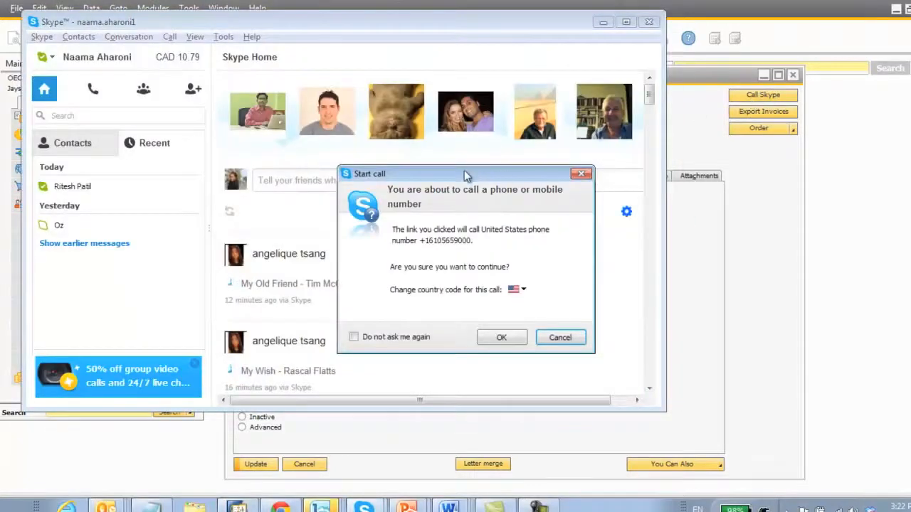
left_click_drag(465, 177, 374, 183)
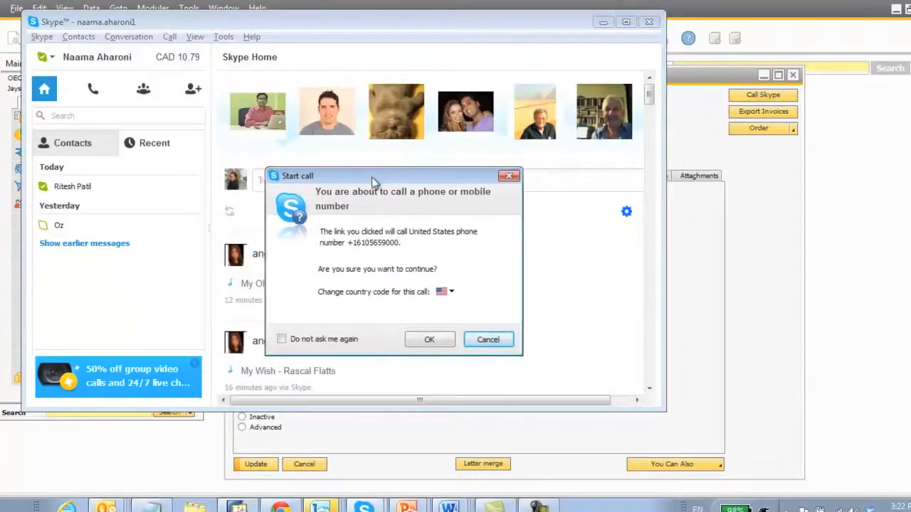
left_click(487, 342)
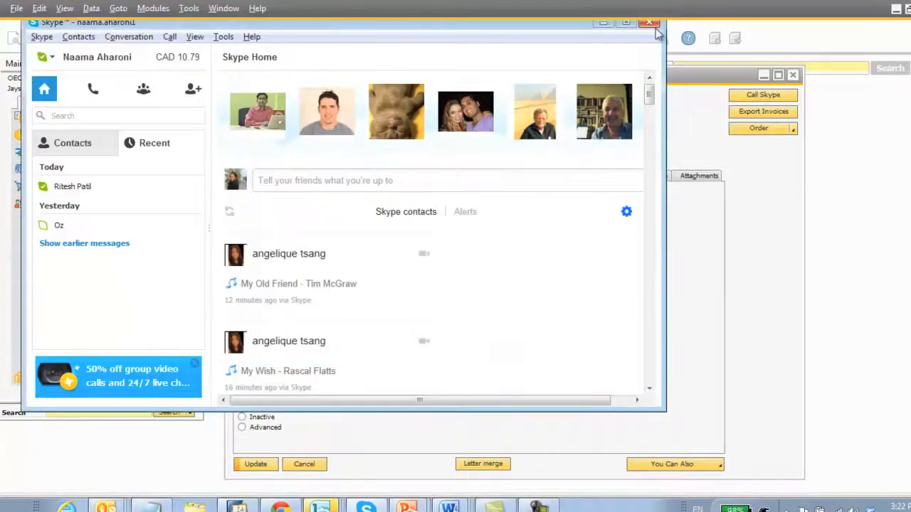
left_click(652, 23)
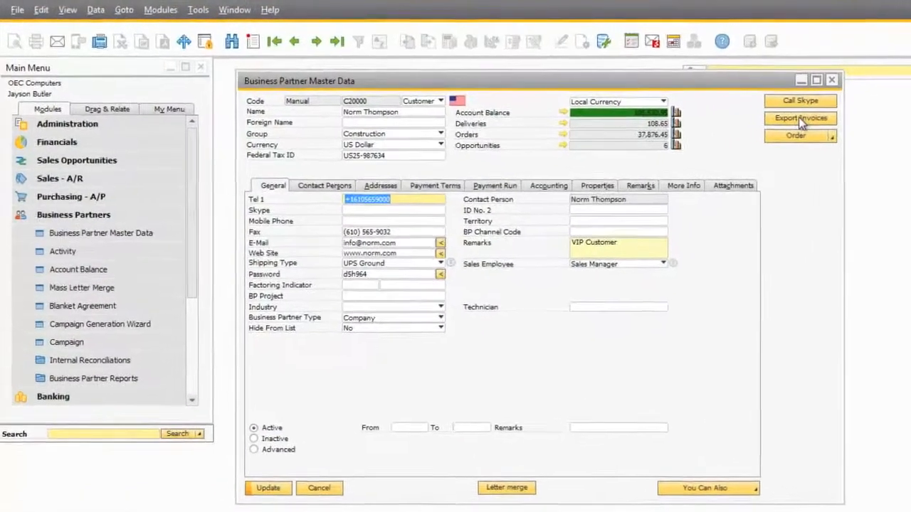
Step: Export the customer's invoices and scroll through the DocTotal XML in Internet Explorer
left_click(798, 118)
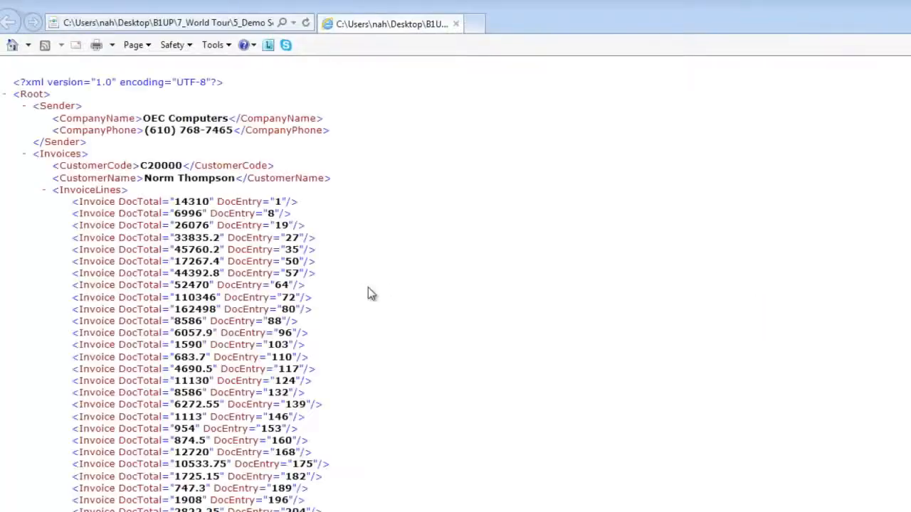
scroll(165, 270, "down", 5)
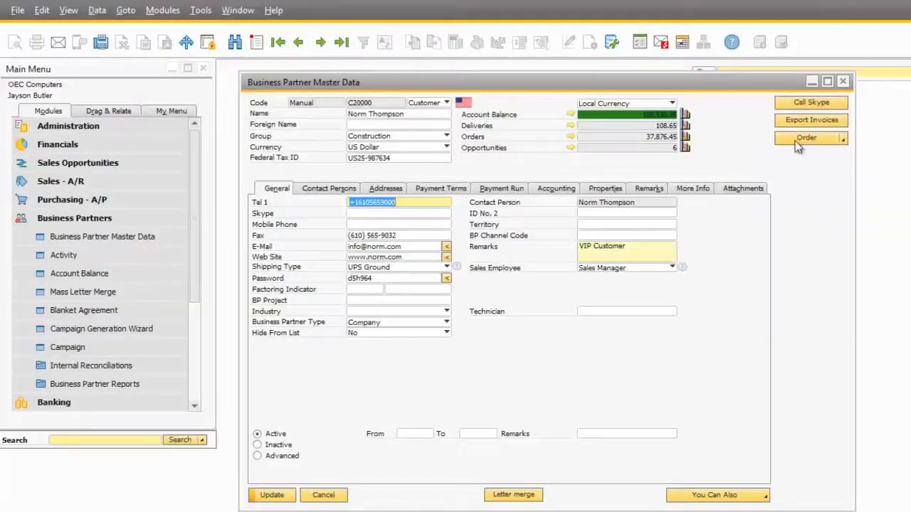
Step: Create a Delivery for the customer from its record, then close it without saving
left_click(842, 139)
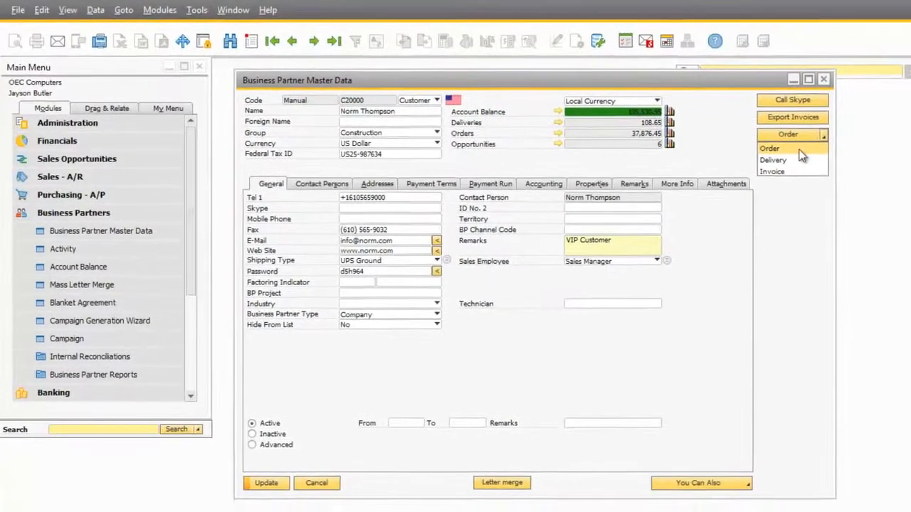
left_click(750, 153)
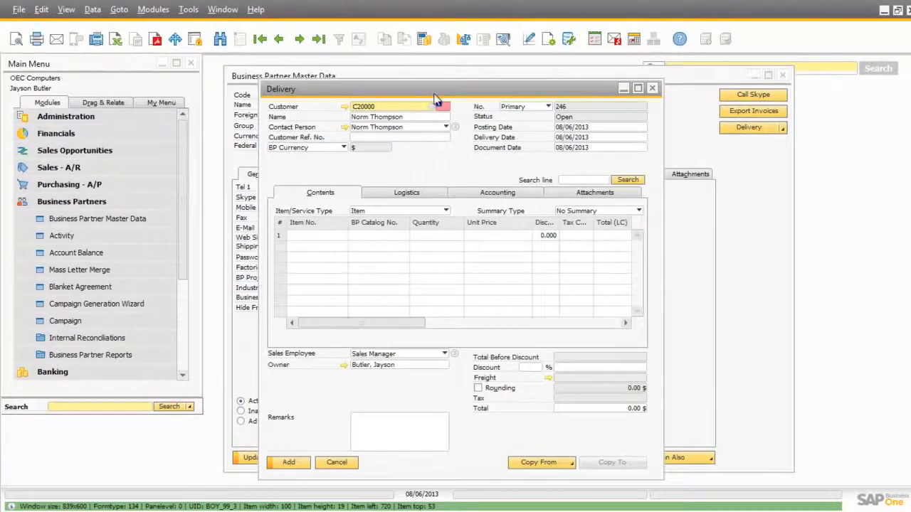
left_click_drag(436, 98, 439, 151)
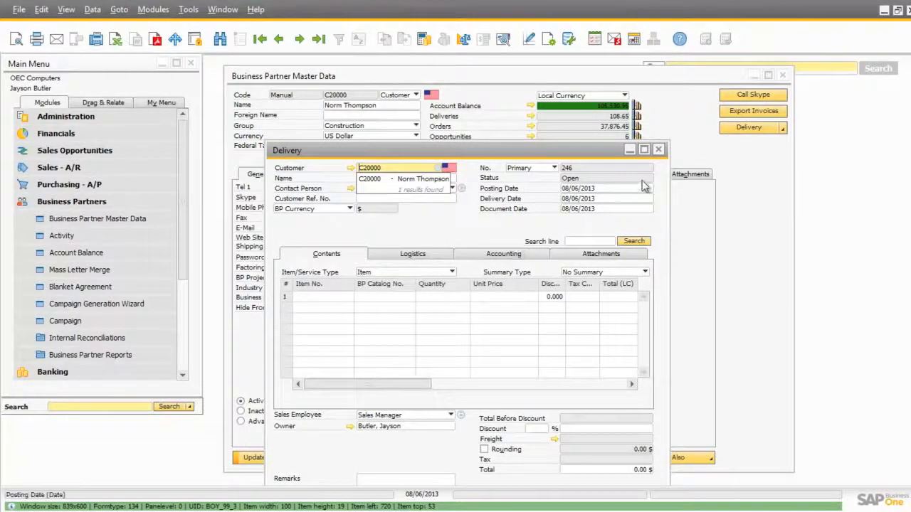
left_click(659, 150)
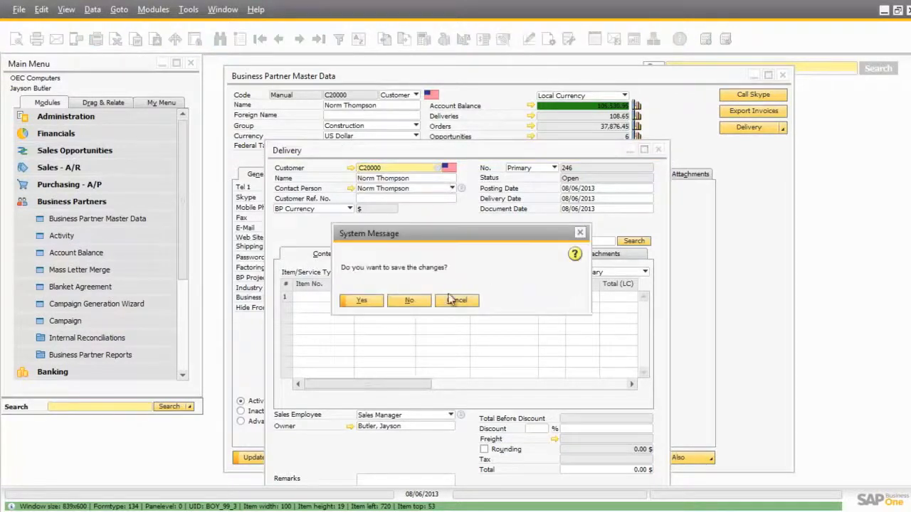
left_click(410, 302)
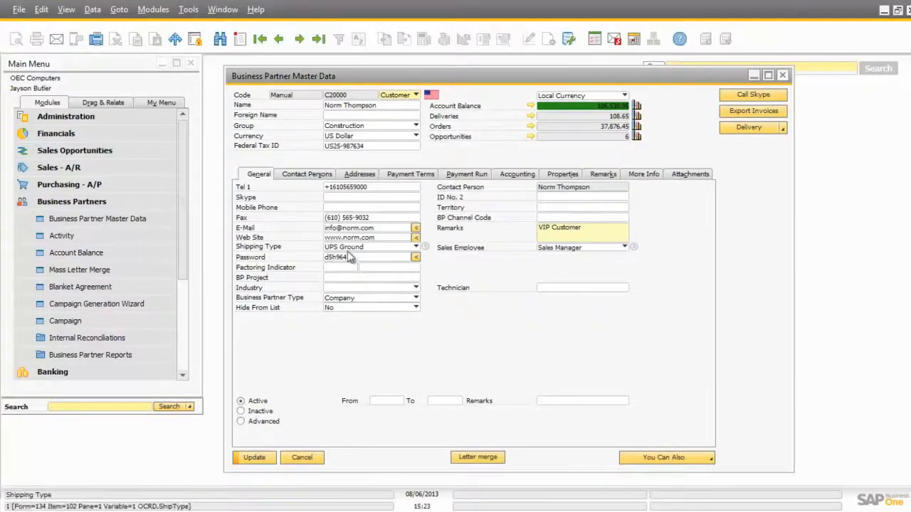
Step: Set the customer's Total Discount to 5 in Payment Terms, then advance two business partner records
left_click(415, 174)
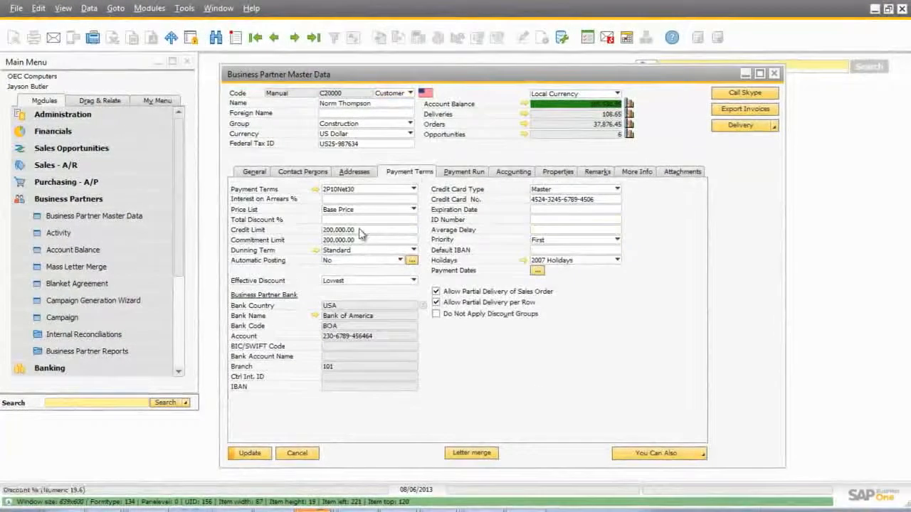
left_click(336, 220)
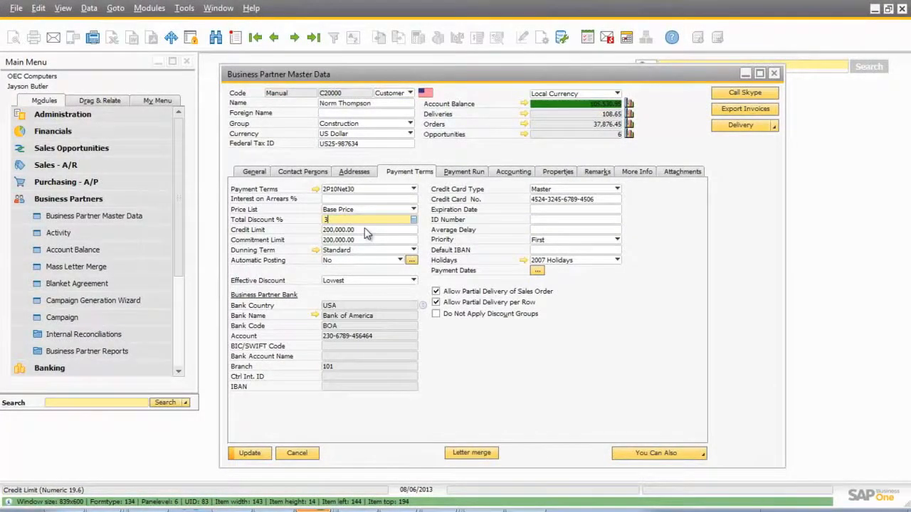
key("Tab")
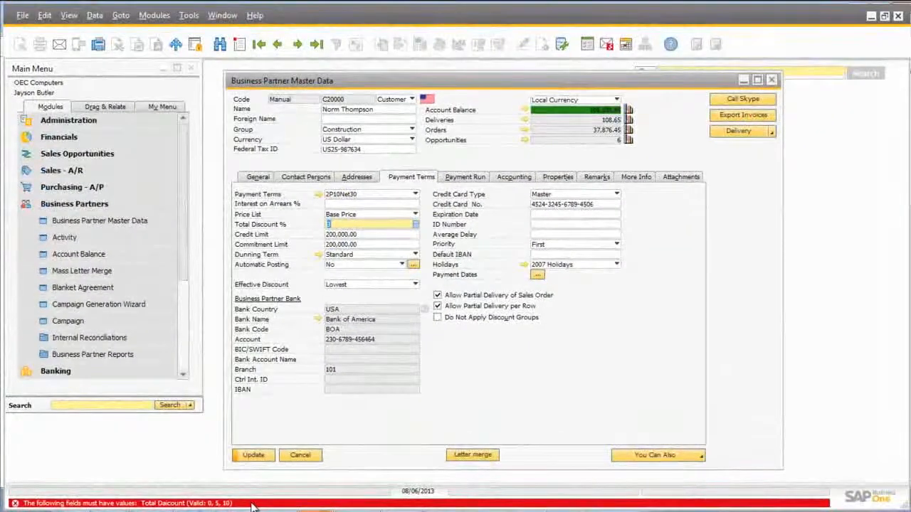
type("5")
double_click(345, 226)
key("Tab")
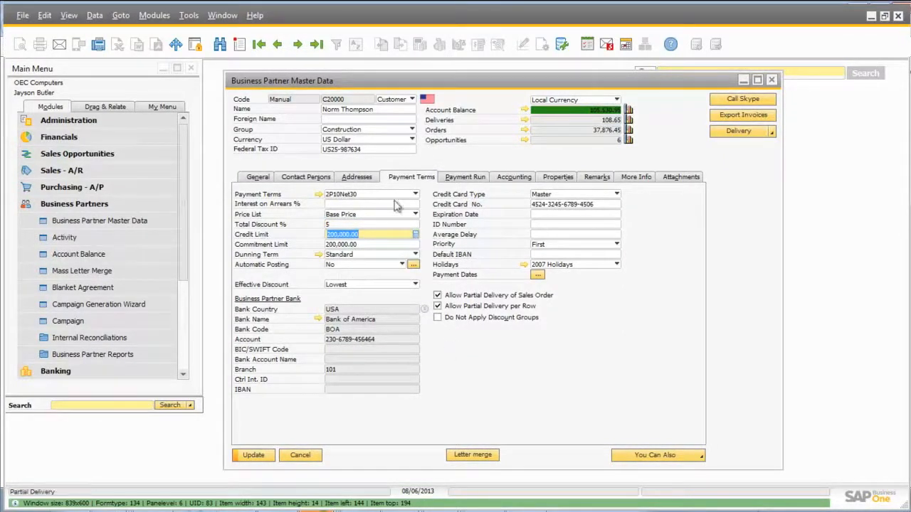
left_click(299, 44)
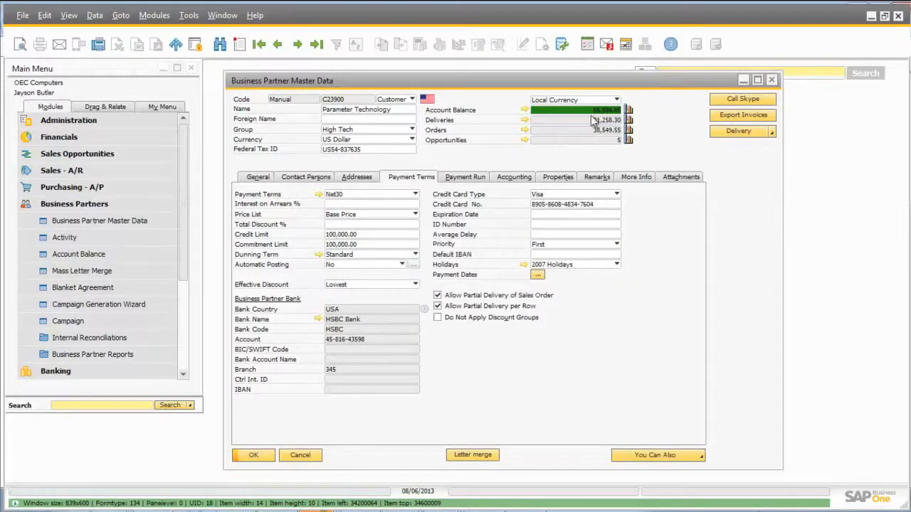
left_click(298, 44)
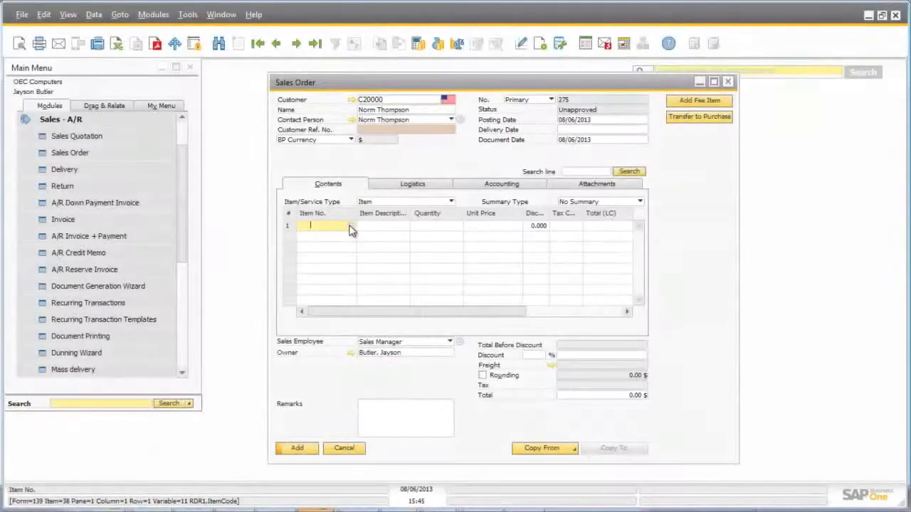
Step: Add items A00001–A00006 to the sales order and clear the unit prices of rows 2, 4 and 6
key("Tab")
left_click(356, 271, "shift")
left_click(340, 329)
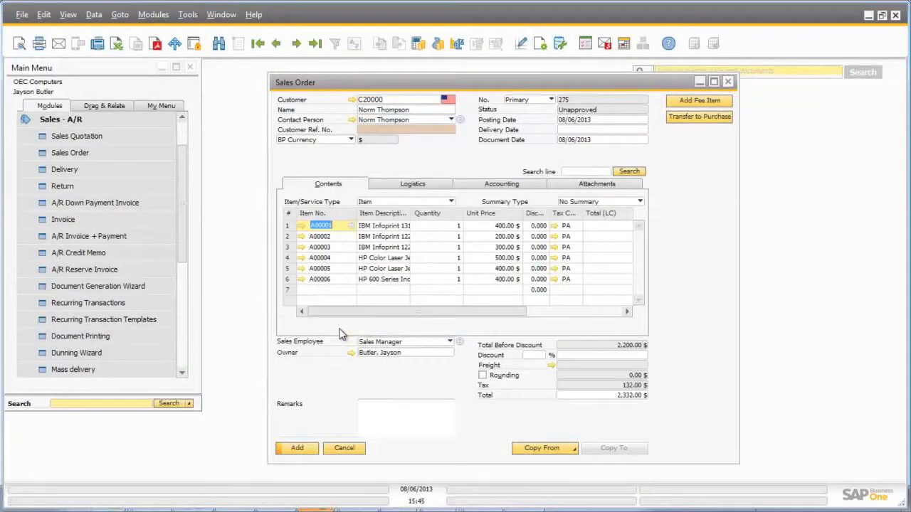
left_click(498, 236)
key("Delete")
left_click(507, 258)
key("Delete")
left_click(512, 279)
key("Delete")
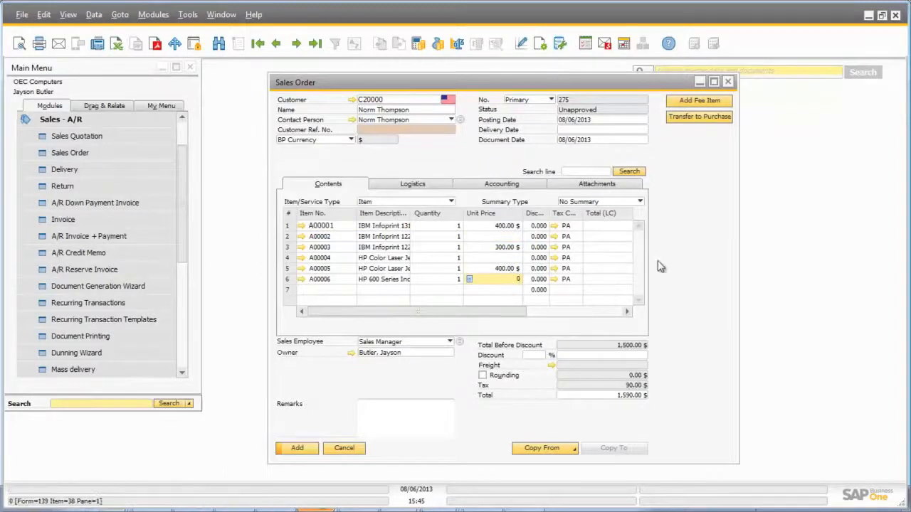
Step: Dismiss the zero-price warning, price rows 2, 4 and 6 at 10.00 $, and retry adding the order
left_click(297, 450)
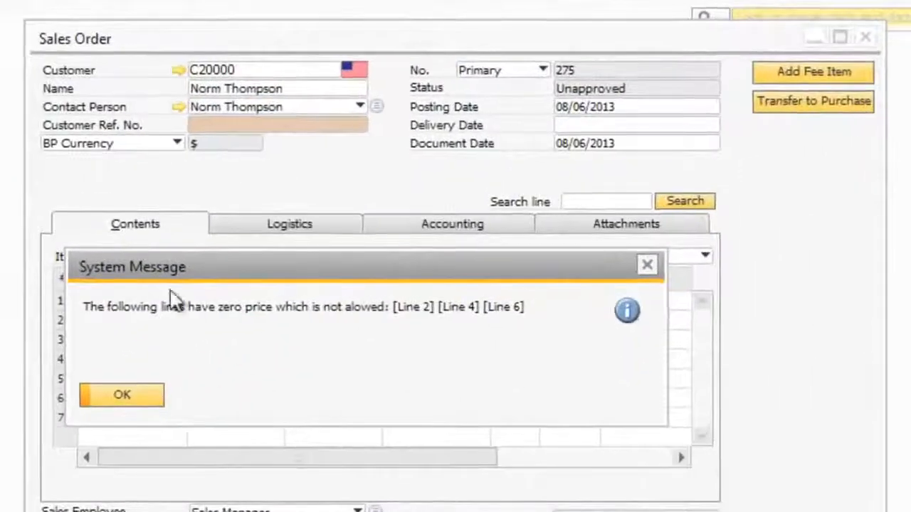
left_click_drag(182, 257, 216, 451)
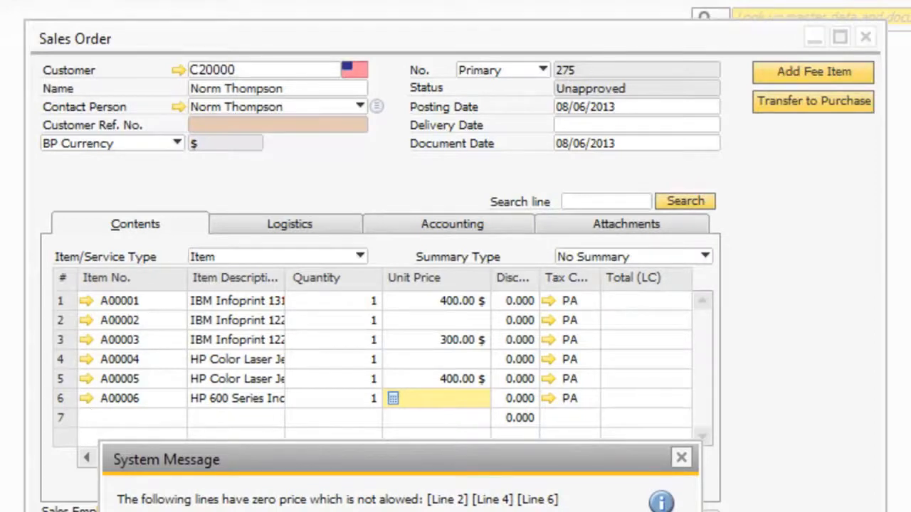
key("Return")
left_click(453, 320)
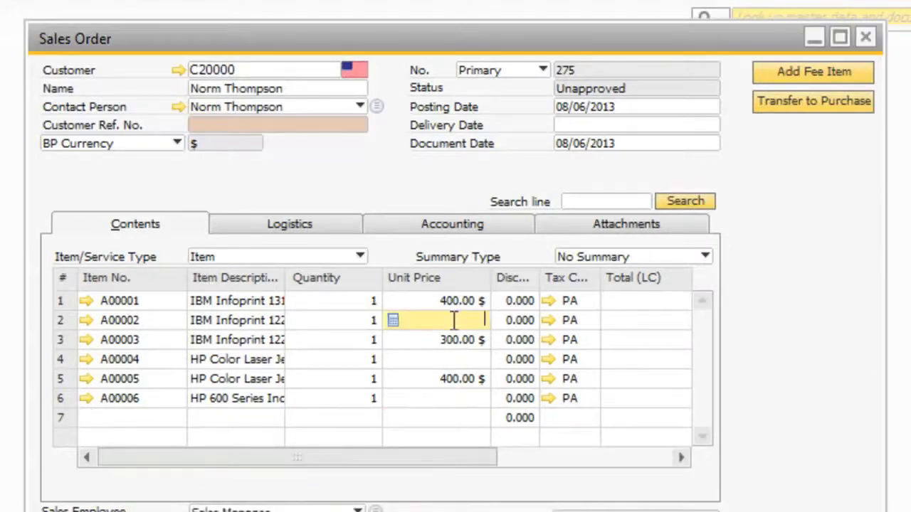
left_click(478, 359)
left_click(447, 399)
type("10")
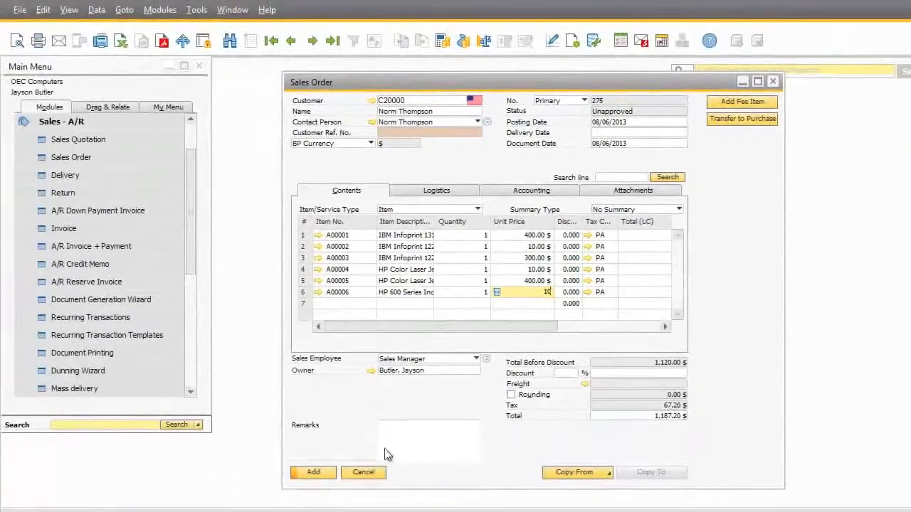
left_click(405, 456)
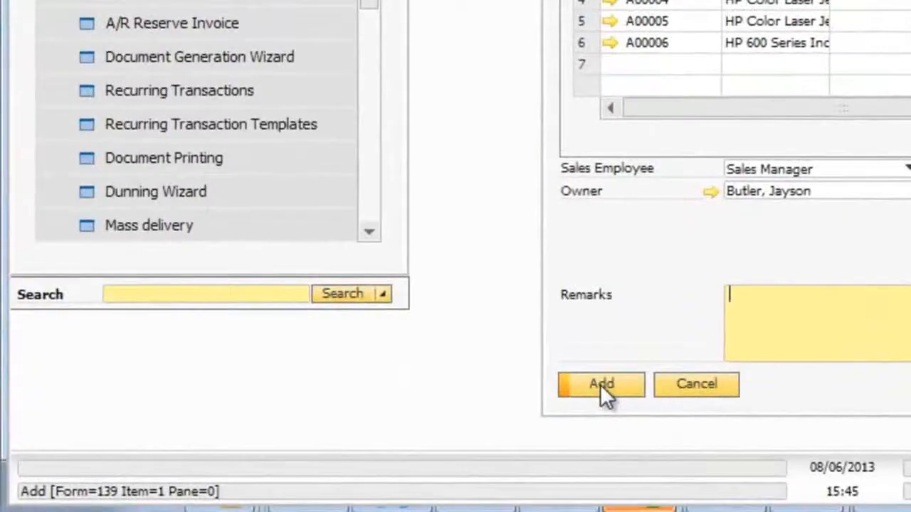
left_click(377, 453)
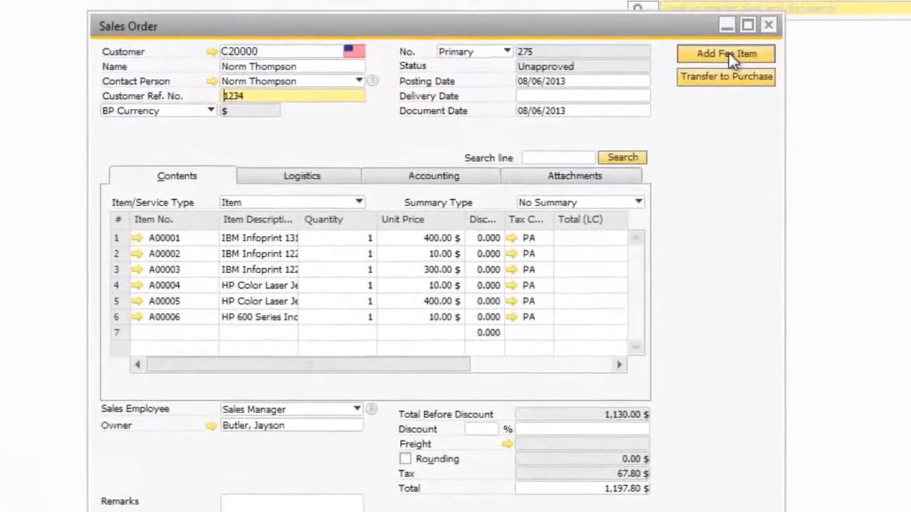
Step: Add a 200.00 $ FEE item to the sales order, accepting its zero availability
left_click(729, 54)
left_click_drag(381, 213, 392, 358)
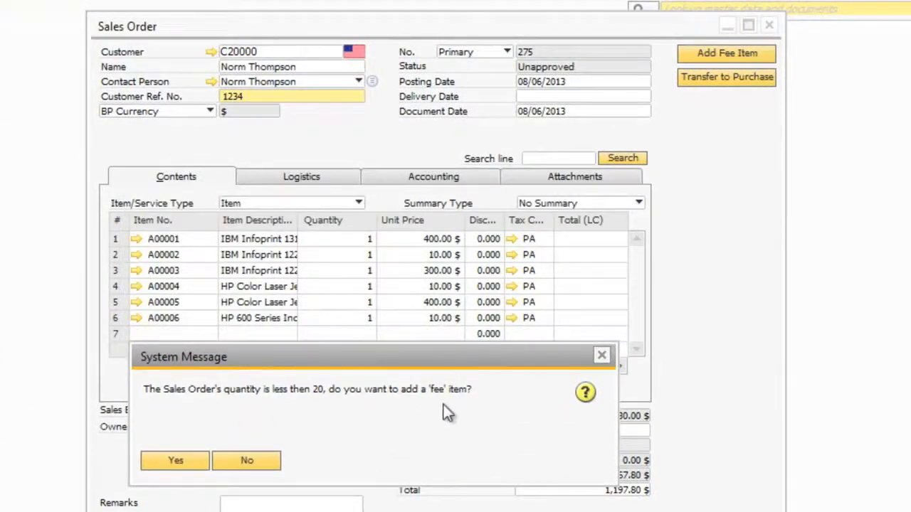
left_click(176, 461)
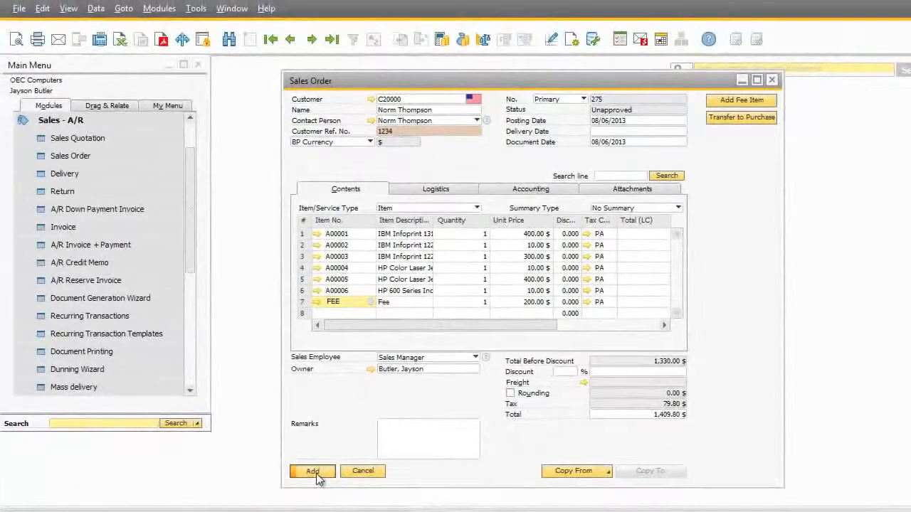
left_click(285, 496)
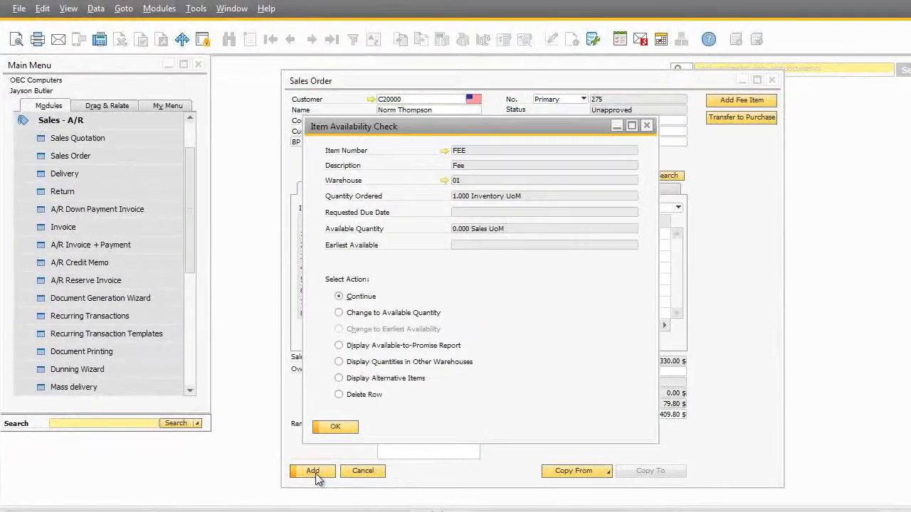
left_click(335, 428)
Step: Set delivery date 08/06/2013 for all rows, add the order, and recall order 275
left_click(314, 472)
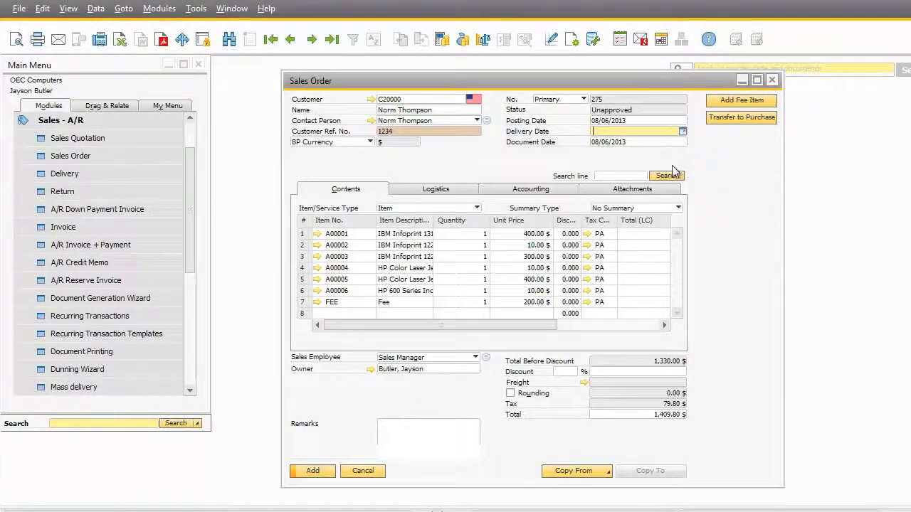
type("08062013")
key("Tab")
left_click(335, 288)
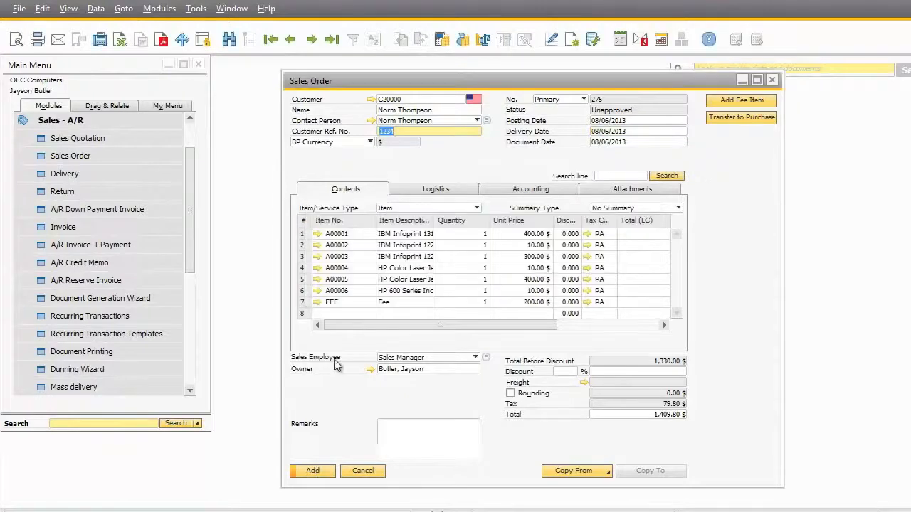
left_click(315, 472)
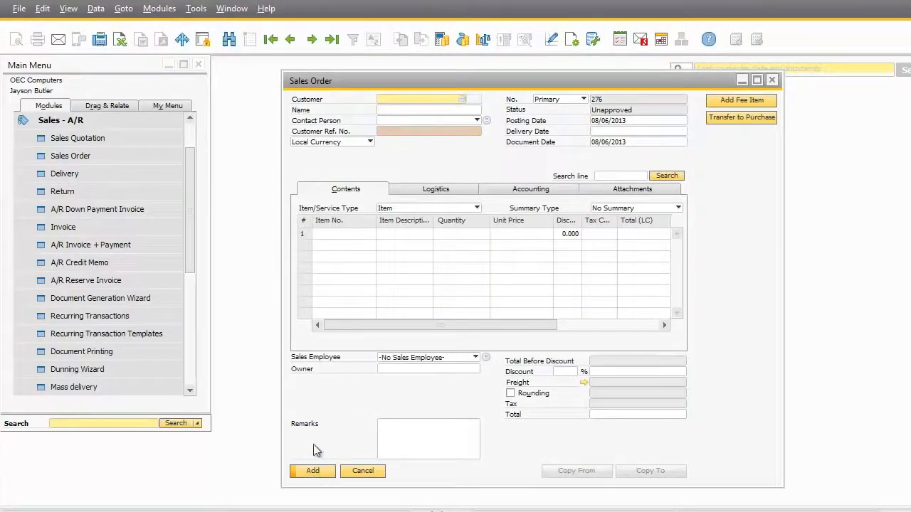
key("Page_Up")
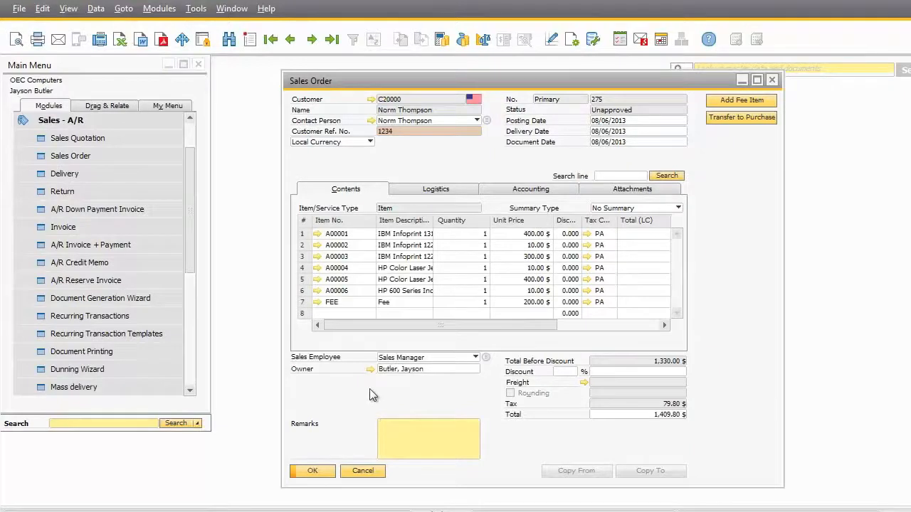
Step: Close the sales order and start a new A/R invoice for the customer
left_click(353, 472)
left_click(63, 227)
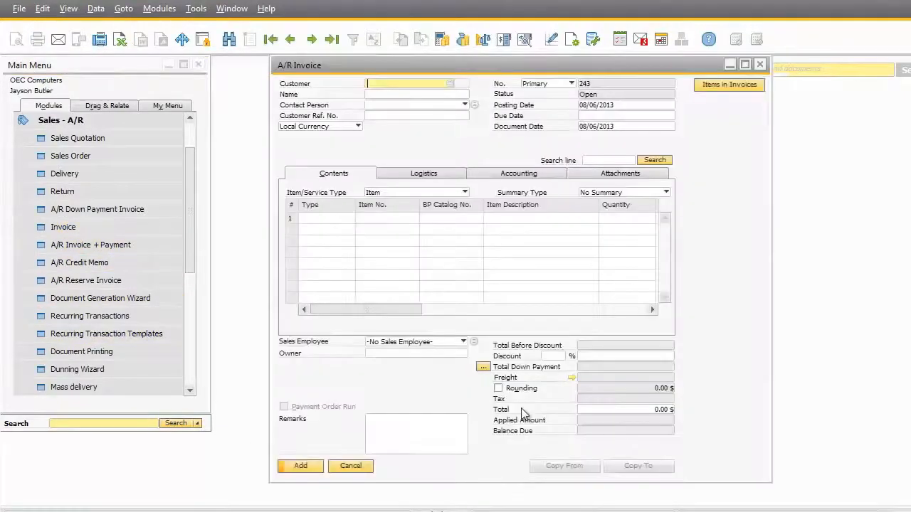
left_click(451, 84)
double_click(371, 224)
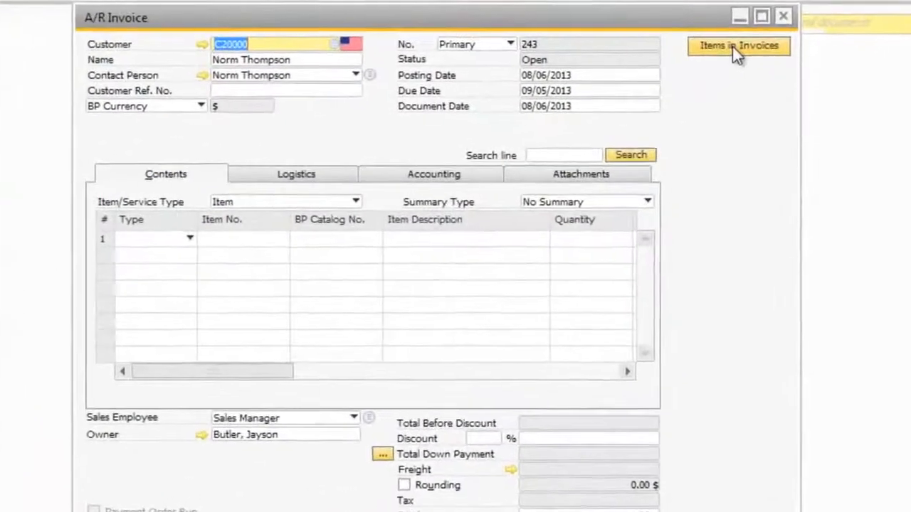
Step: Run the Items in Invoices report for Earthshaker Corporation
left_click(727, 84)
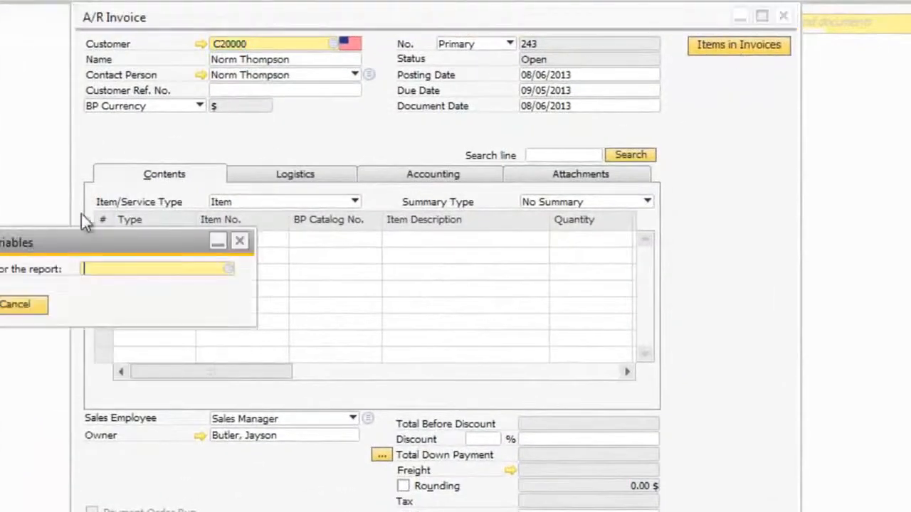
left_click_drag(71, 243, 340, 269)
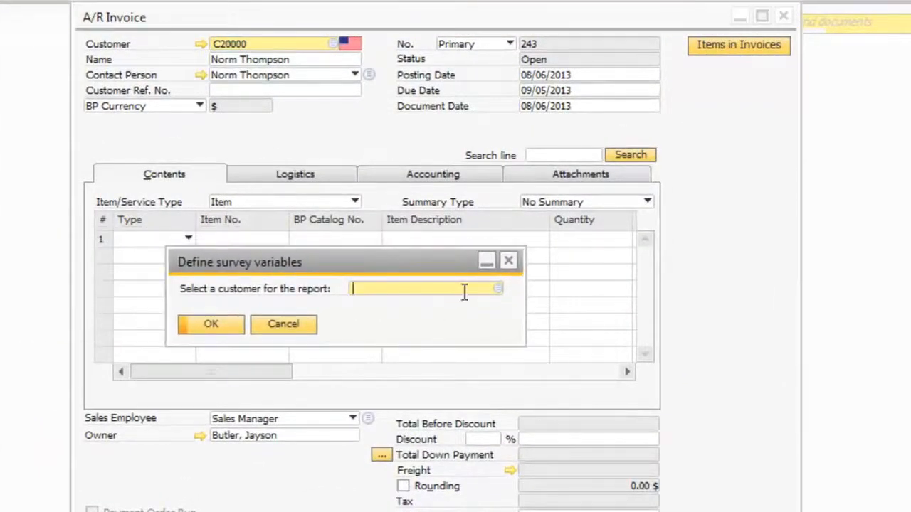
left_click(498, 288)
left_click(377, 331)
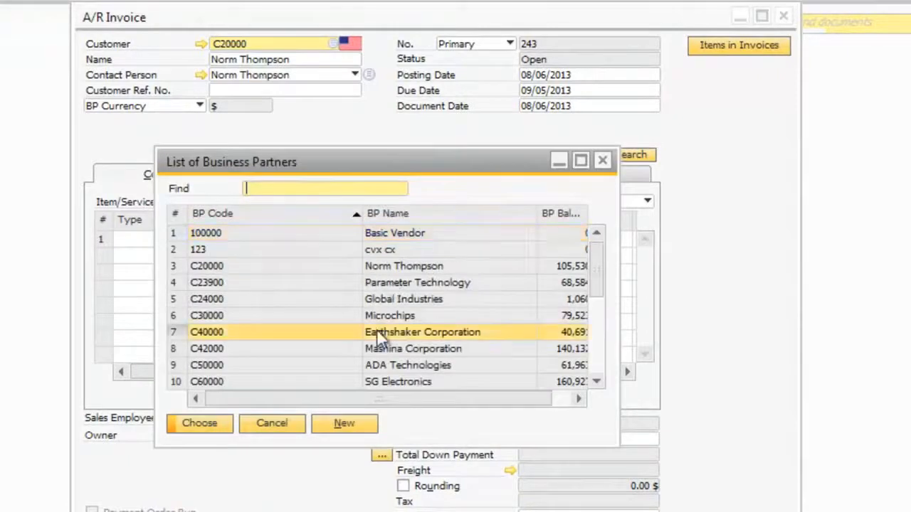
left_click(202, 423)
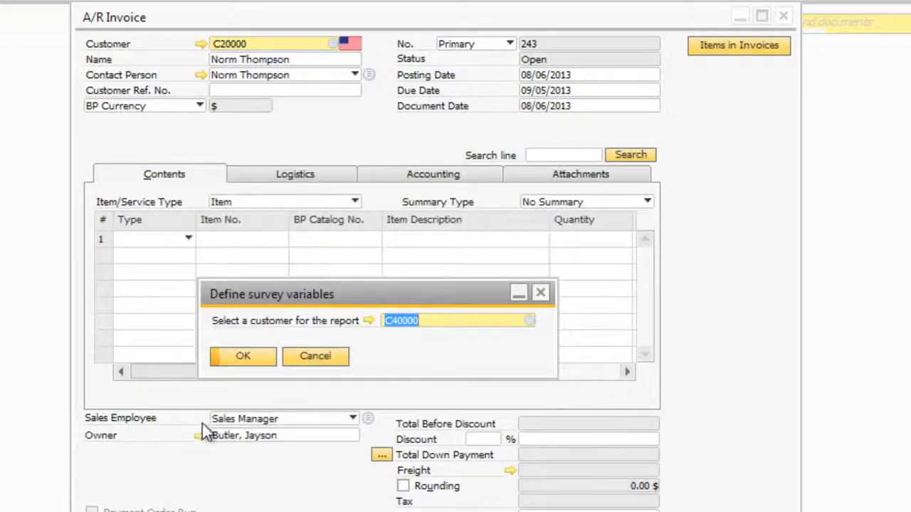
left_click(246, 357)
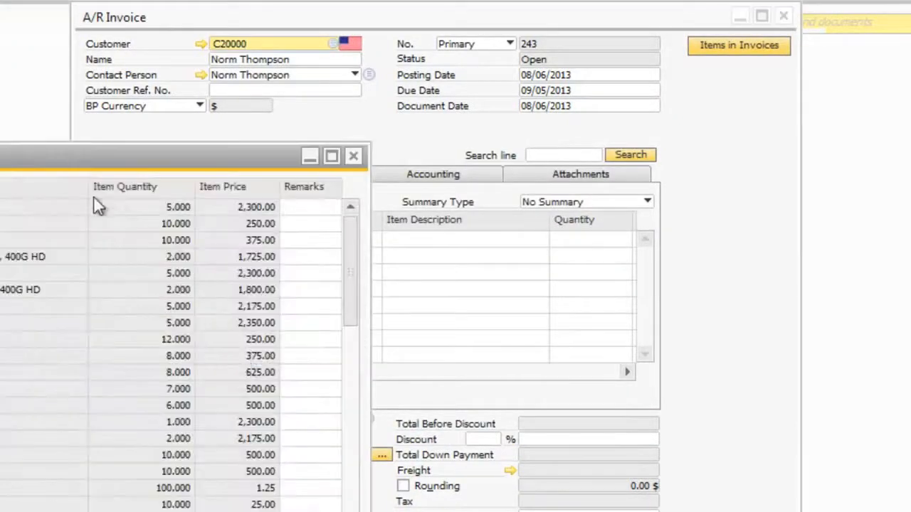
left_click_drag(77, 157, 403, 146)
Step: Remark 'taken' on the first row, select the S10000, P10002 and P10001 rows, and copy them into the invoice
left_click(636, 186)
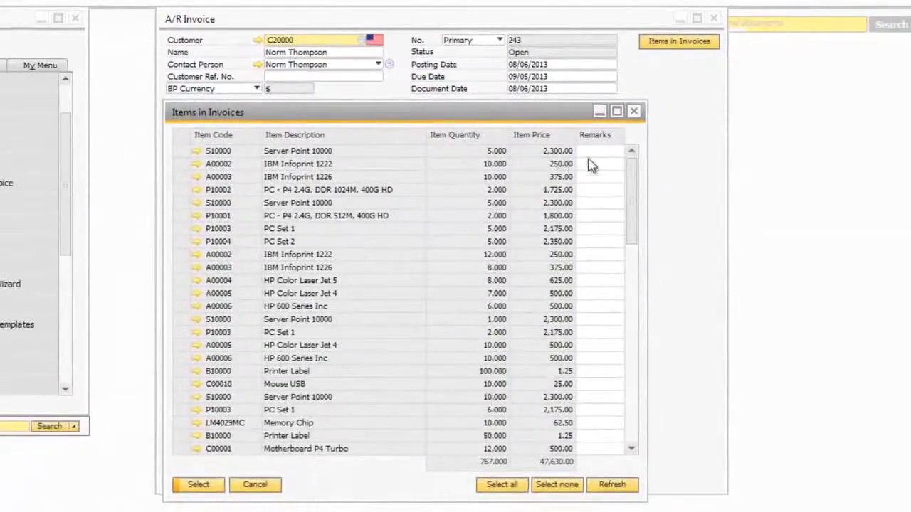
type("taken")
left_click(602, 175)
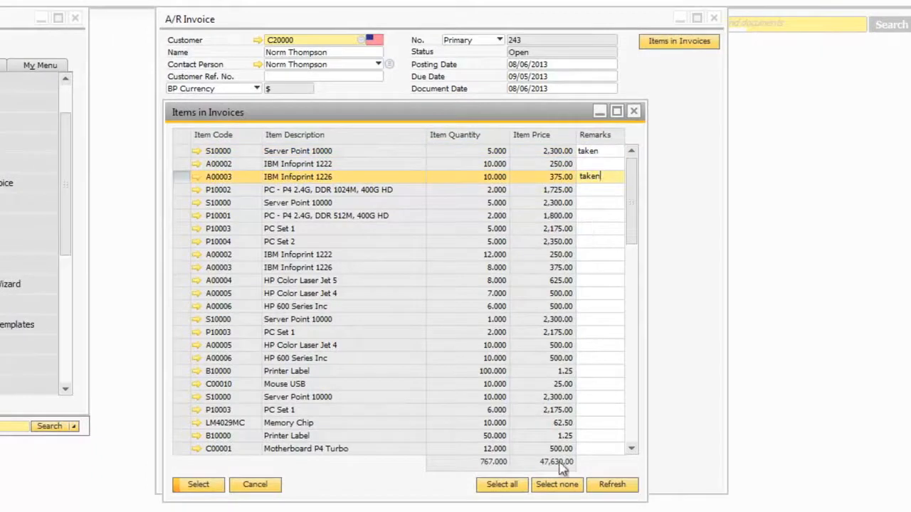
left_click(182, 150, "ctrl")
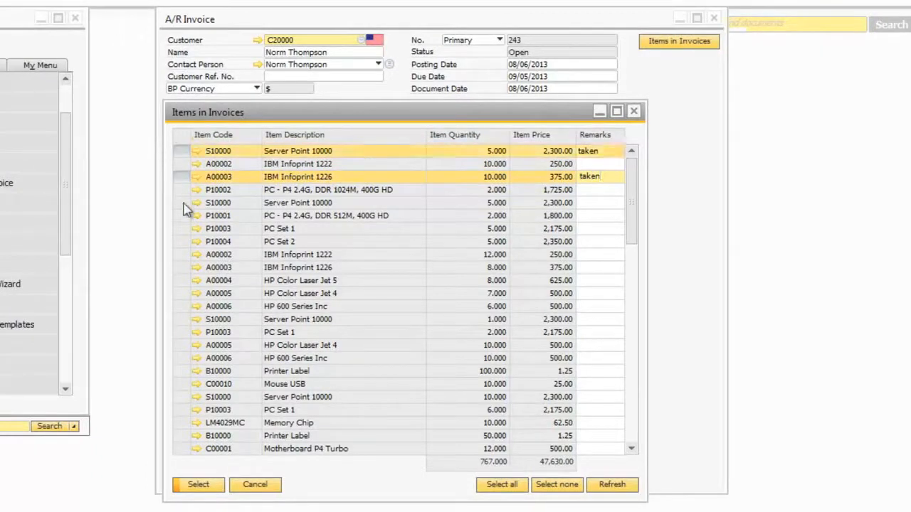
left_click(182, 190, "ctrl")
left_click(182, 202, "ctrl")
left_click(182, 217, "ctrl")
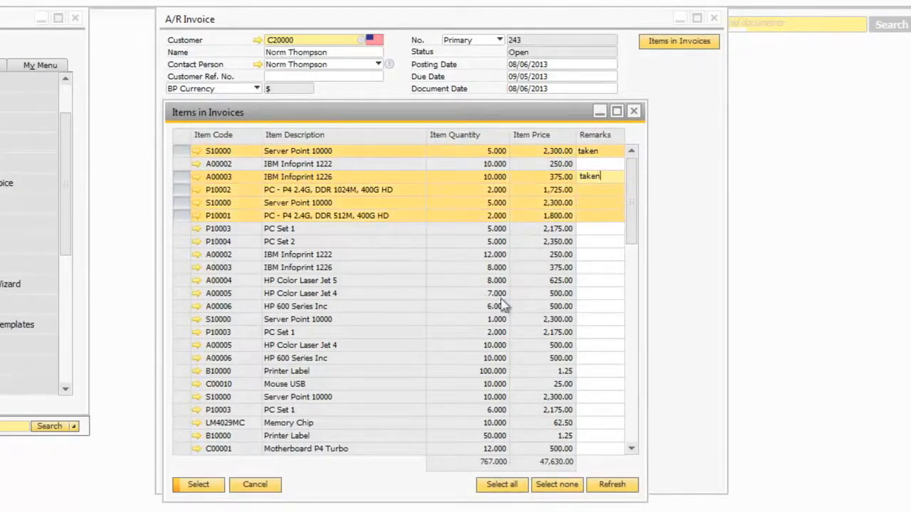
left_click(199, 485)
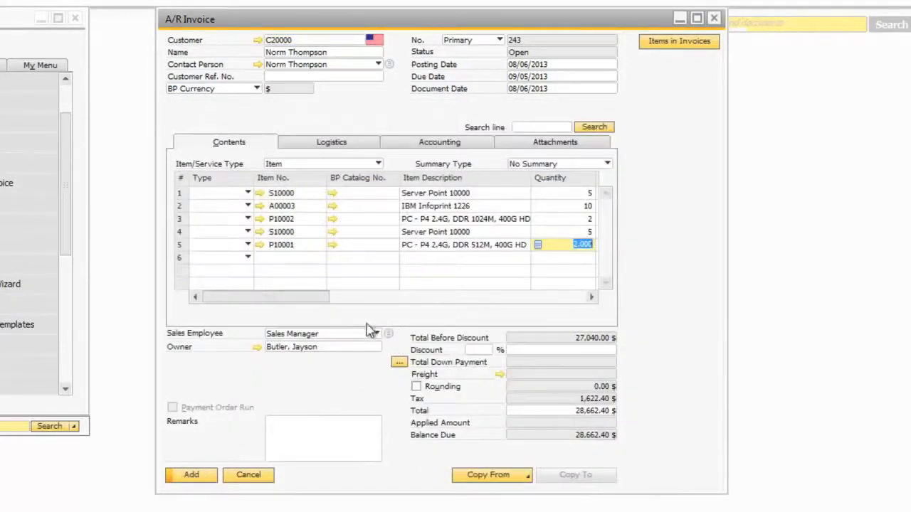
left_click_drag(300, 302, 336, 313)
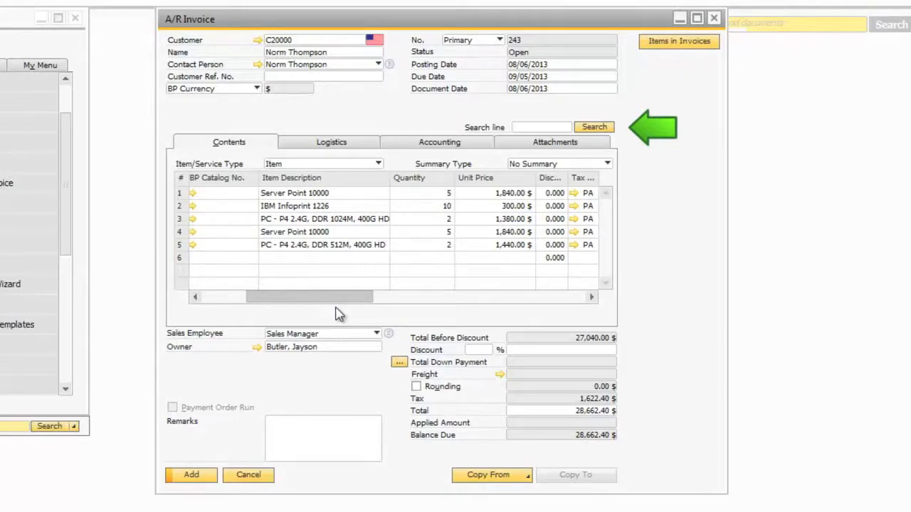
left_click_drag(338, 315, 284, 314)
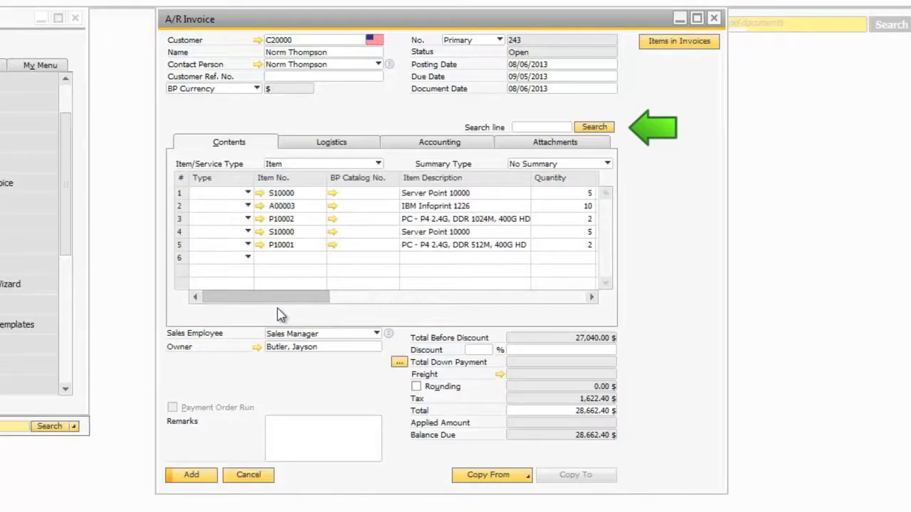
left_click_drag(281, 315, 280, 313)
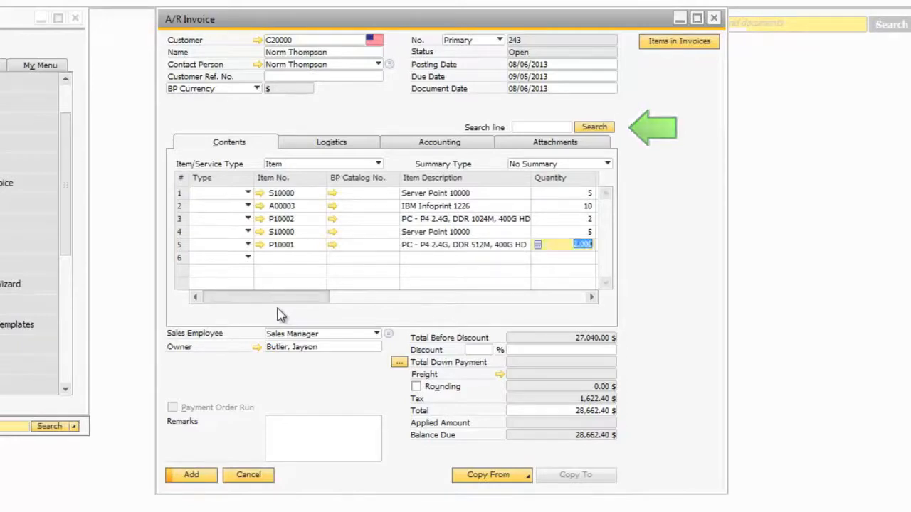
Step: Open the S10000 Server Point 10000 item master data through the first line's Bill of Materials
left_click(259, 193)
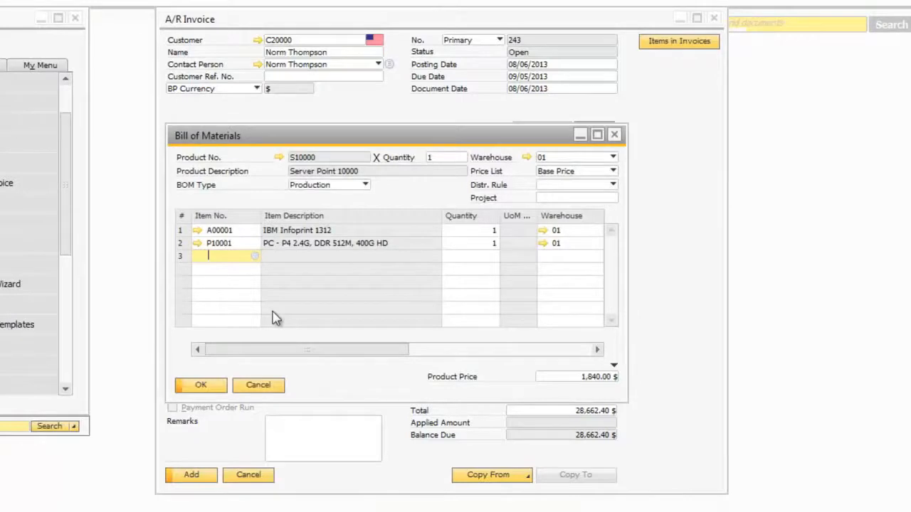
left_click(279, 157)
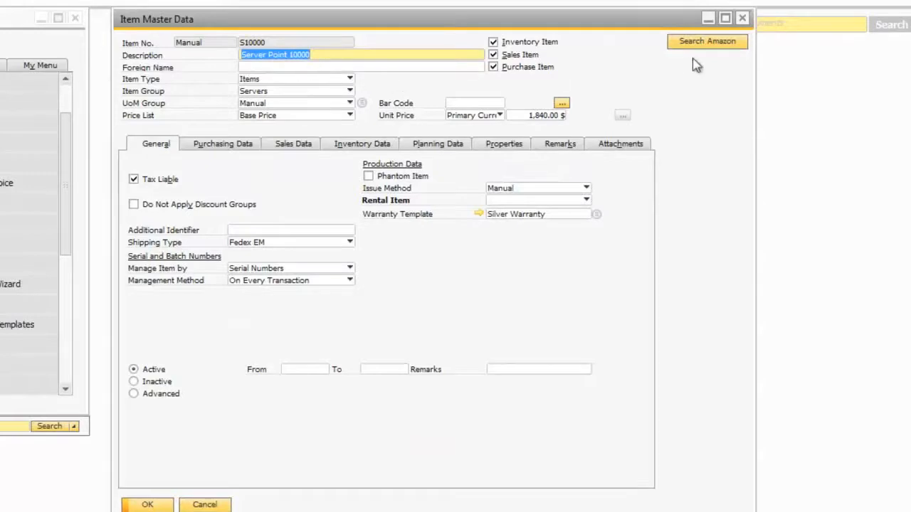
Step: Search Amazon for Server Point 10000, then expand the Service module in the Main Menu
left_click(710, 44)
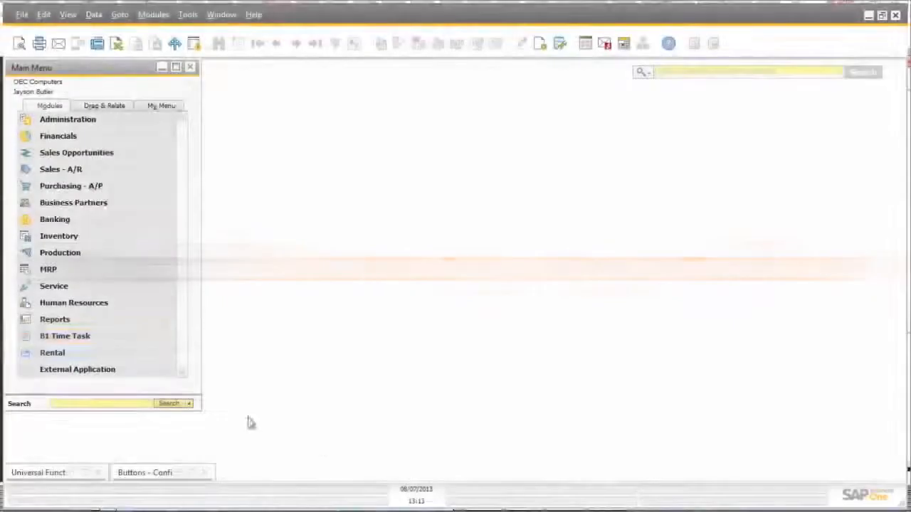
left_click(78, 287)
Step: Start a service call for Earthshaker Corporation on item A00001
left_click(78, 288)
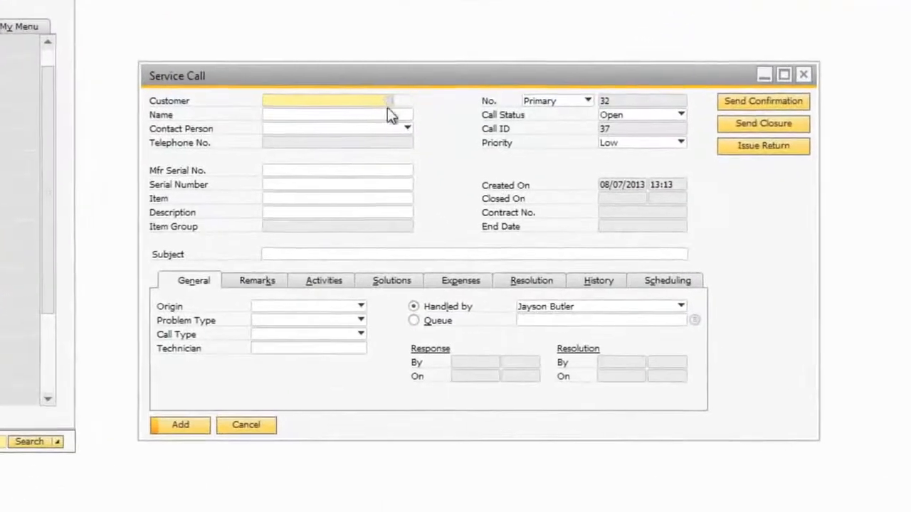
left_click(386, 101)
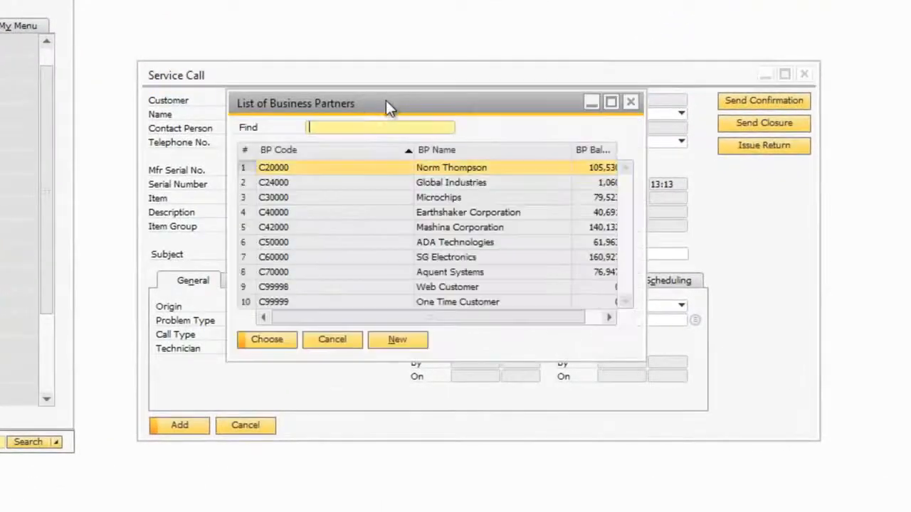
left_click(301, 211)
left_click(258, 343)
left_click(270, 198)
key("Tab")
left_click(284, 184)
left_click(267, 339)
Step: Enter subject 'Printer is not working' and a remark that the problem may be serious, then add the call
left_click(288, 253)
type("Printer is not working")
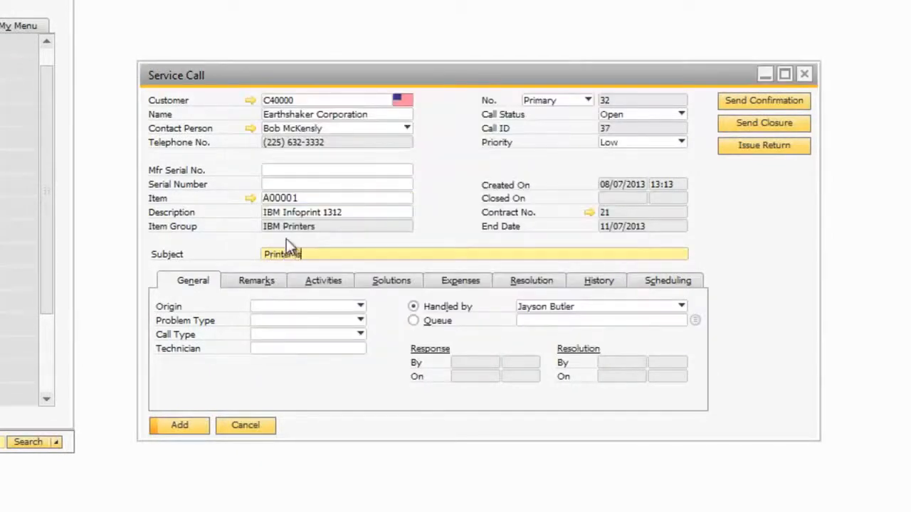
left_click(256, 281)
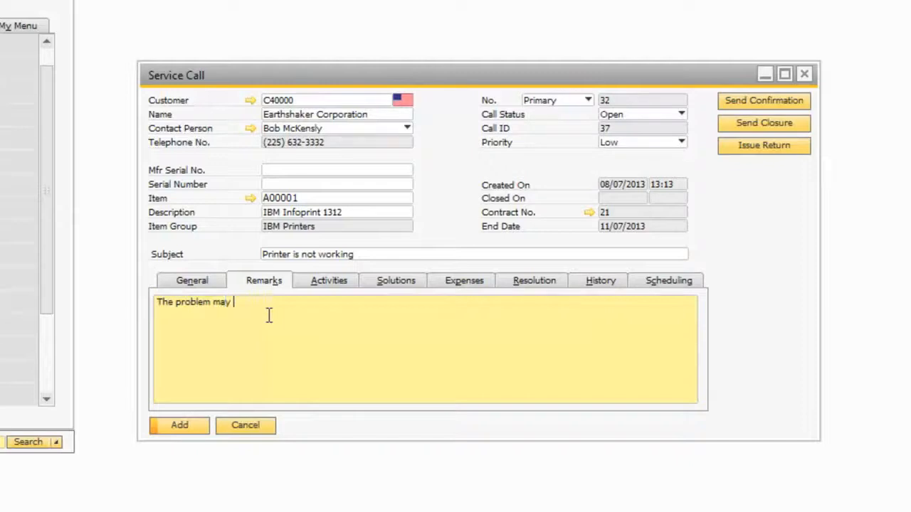
type("The problem may be serious and the product will need to be returned")
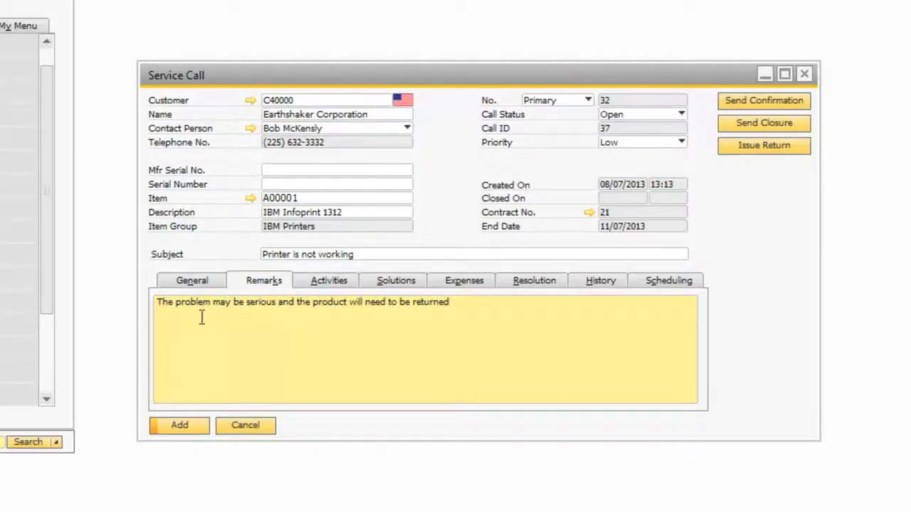
left_click(183, 425)
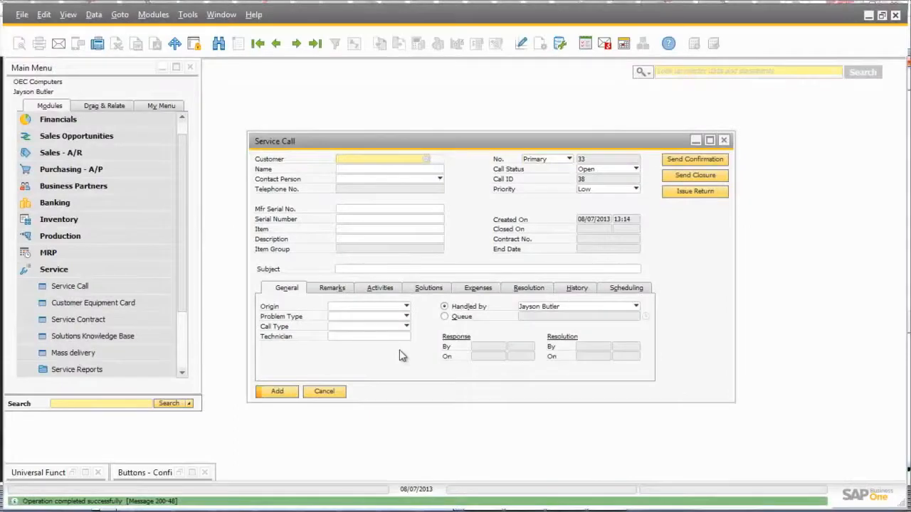
Step: Issue a return for the previous service call and review the linked return document
left_click(277, 43)
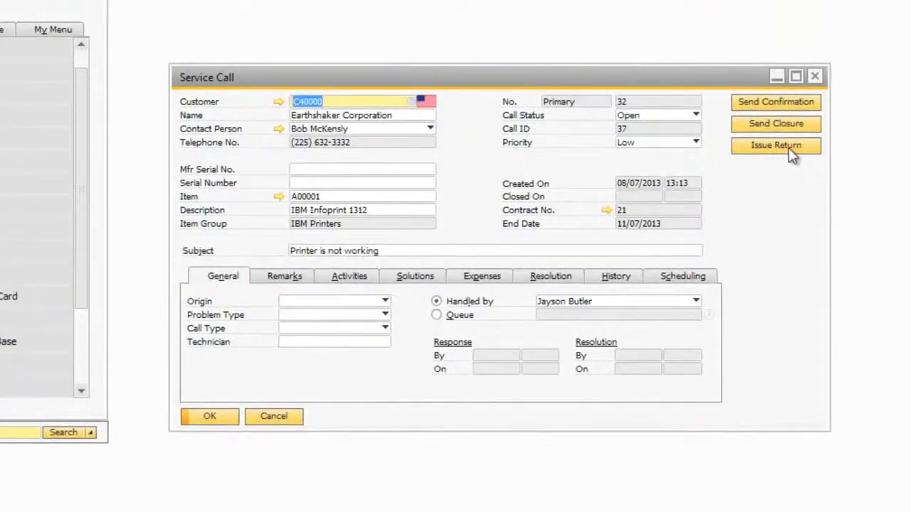
left_click(776, 145)
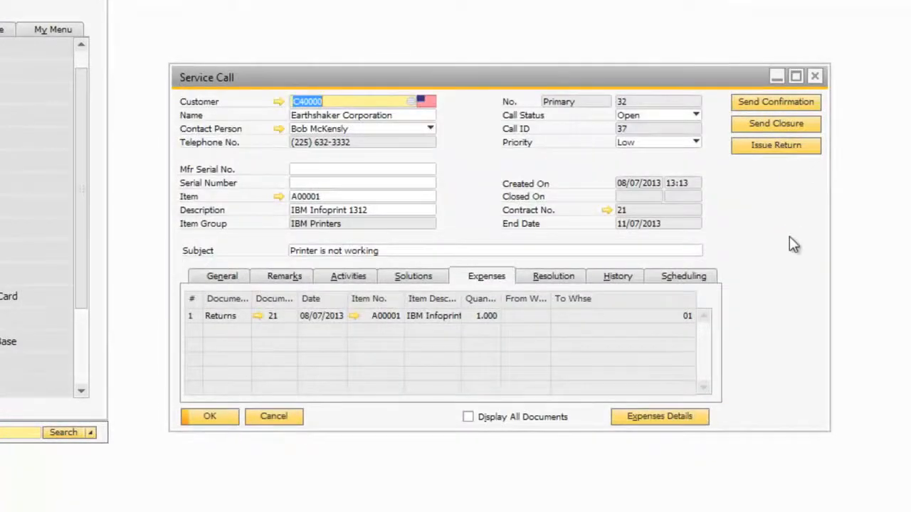
left_click(258, 316)
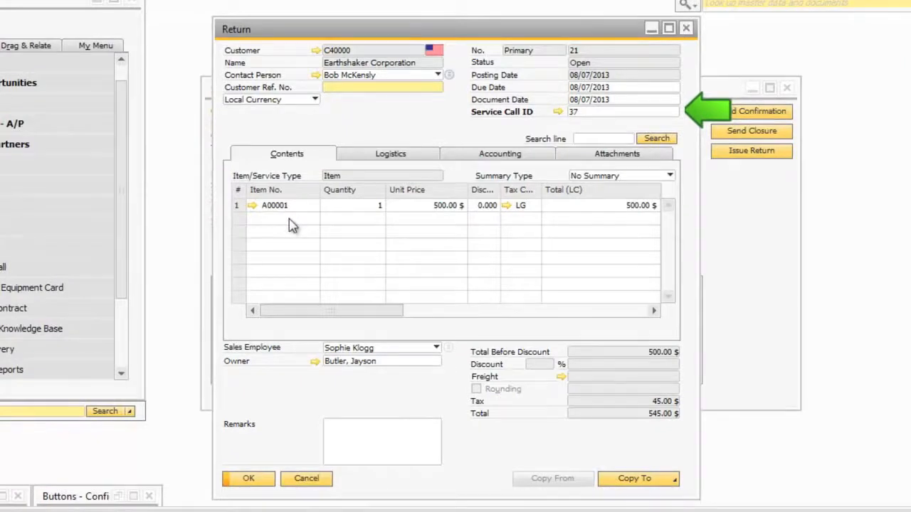
left_click_drag(321, 37, 546, 45)
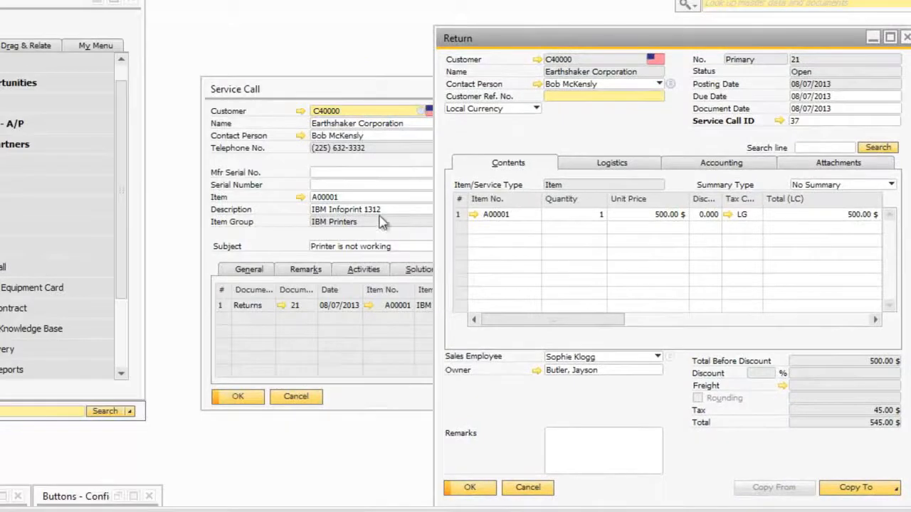
left_click_drag(550, 40, 212, 166)
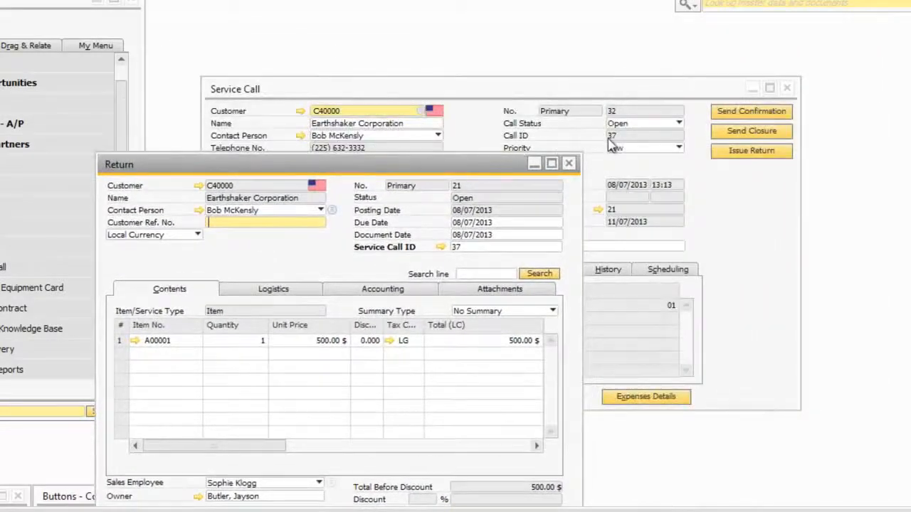
left_click(440, 247)
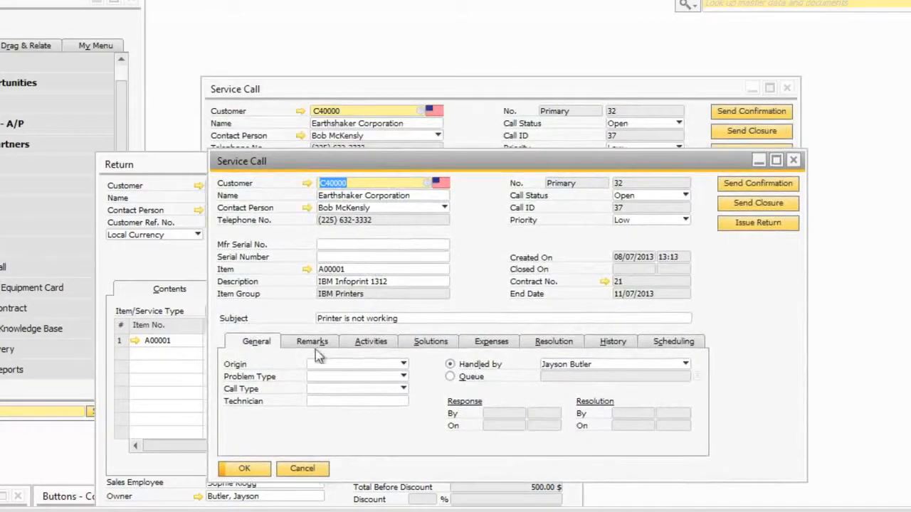
left_click(321, 461)
left_click_drag(341, 169, 372, 15)
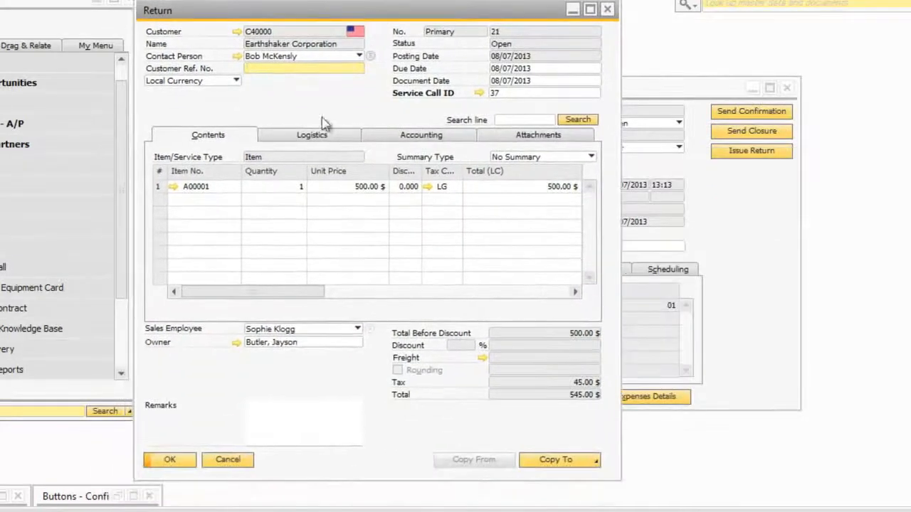
left_click(241, 462)
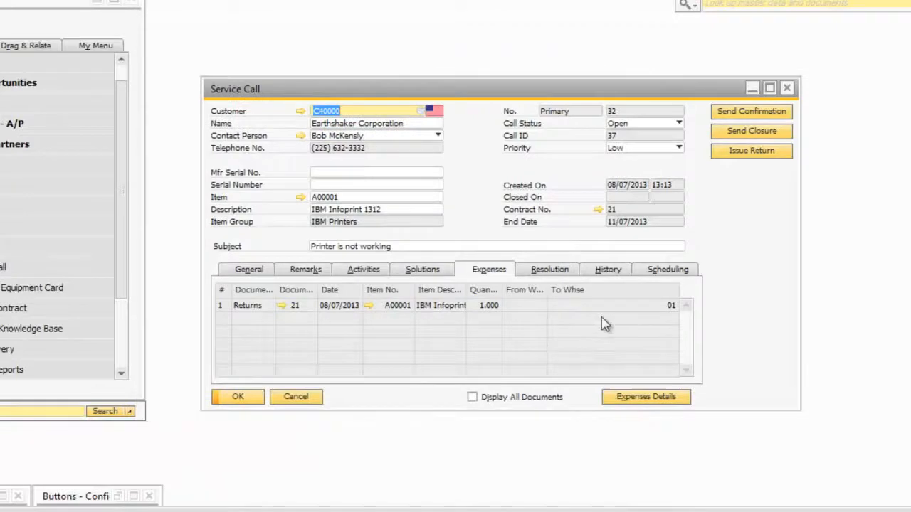
Step: Record 'Product was returned.' as the call's resolution and update the service call
left_click(549, 270)
left_click(499, 309)
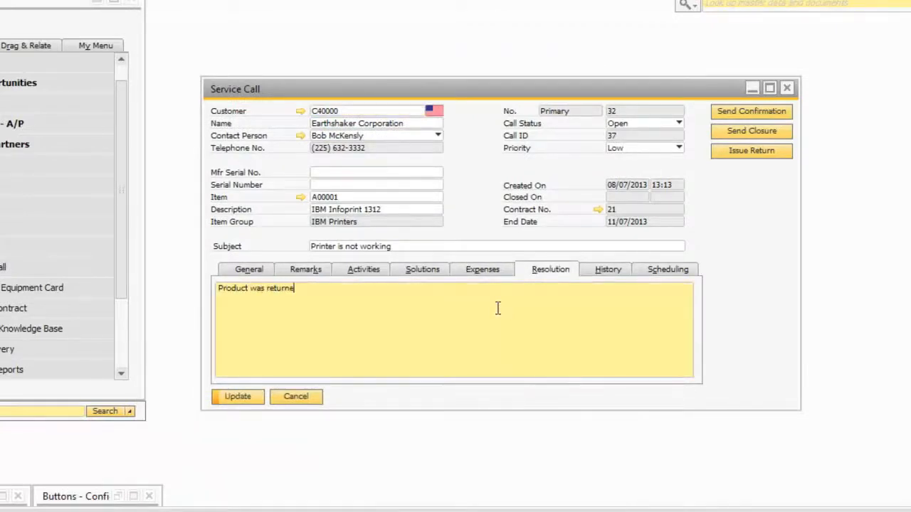
left_click(240, 397)
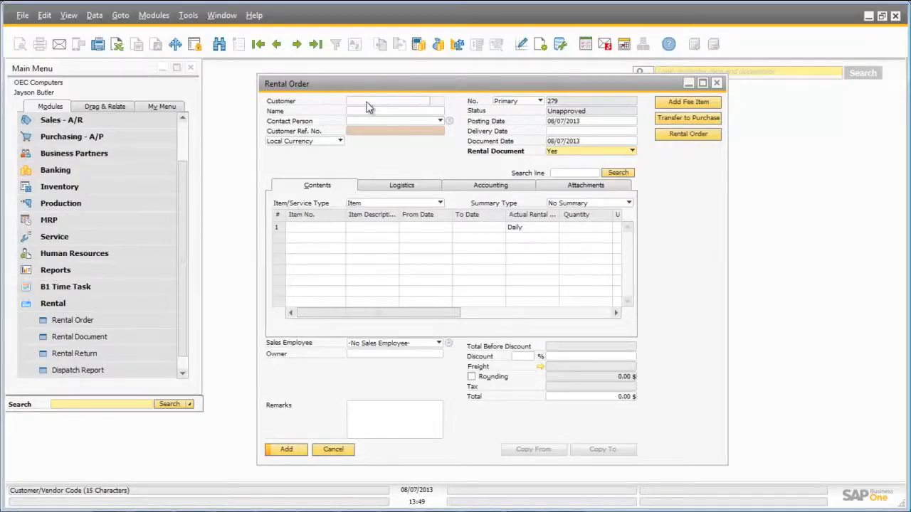
Step: Choose the rental order's customer and fill in the delivery date
left_click(368, 106)
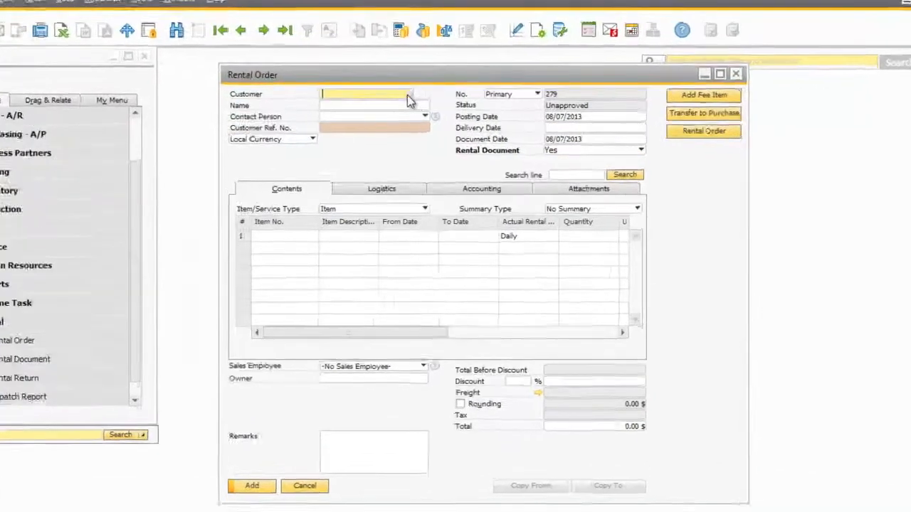
left_click(428, 102)
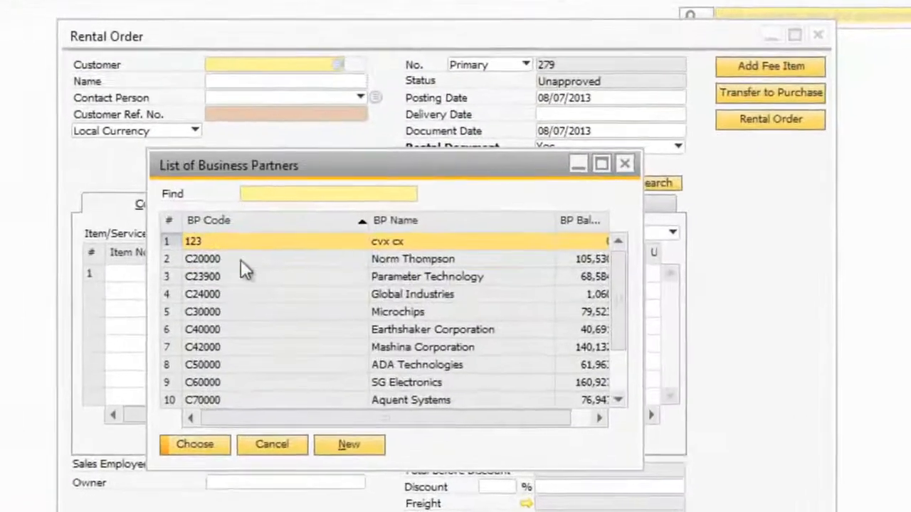
left_click(240, 260)
left_click(195, 444)
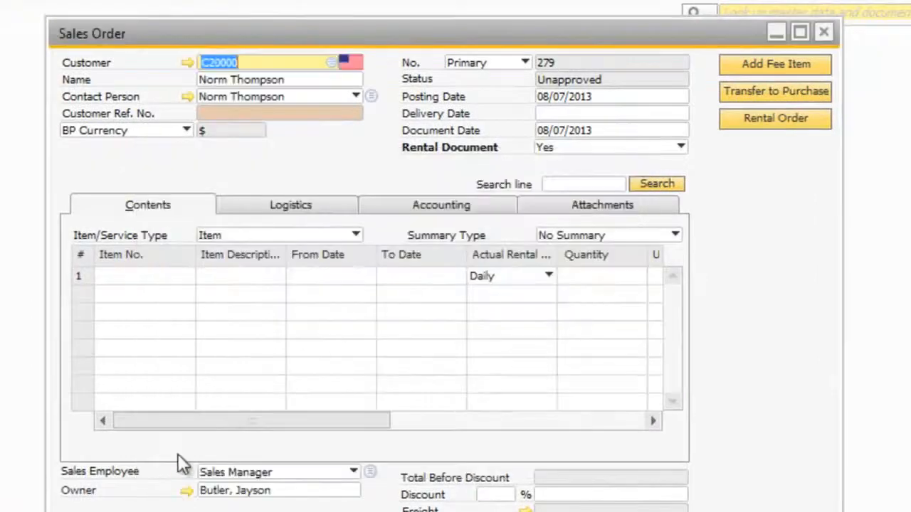
left_click(554, 115)
type("7")
key("Tab")
Step: Add a Rental Agreement line running from 08/05/2013 to 08/07/2013
left_click(139, 279)
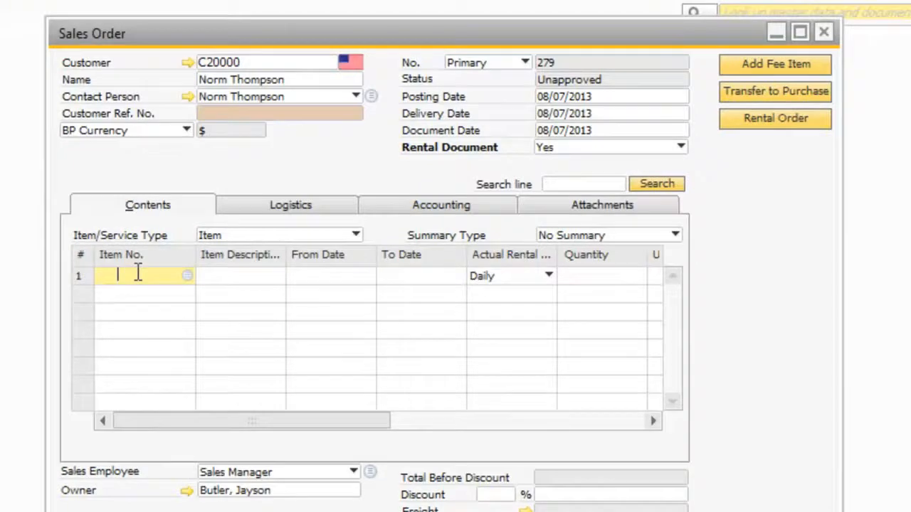
left_click(182, 277)
left_click(190, 266)
type("f")
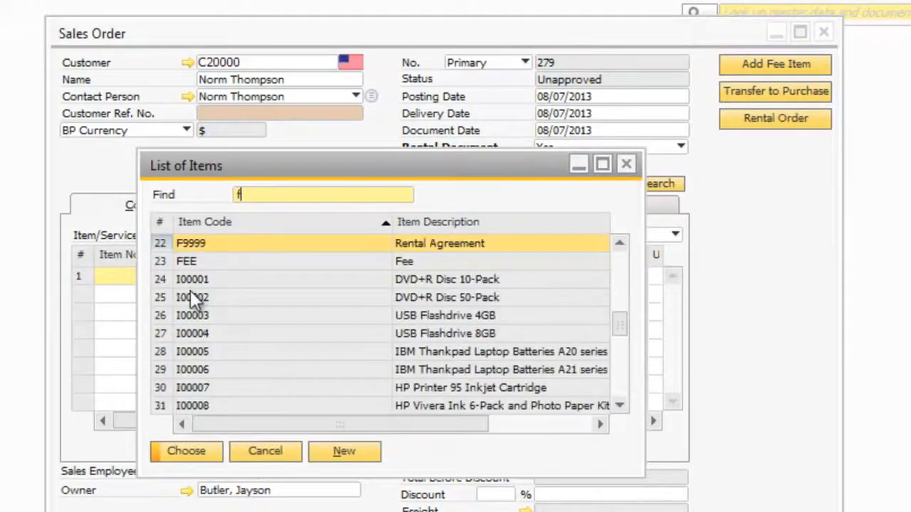
left_click(190, 449)
left_click(275, 277)
left_click(269, 276)
left_click(226, 379)
left_click(331, 276)
left_click(359, 275)
left_click(368, 377)
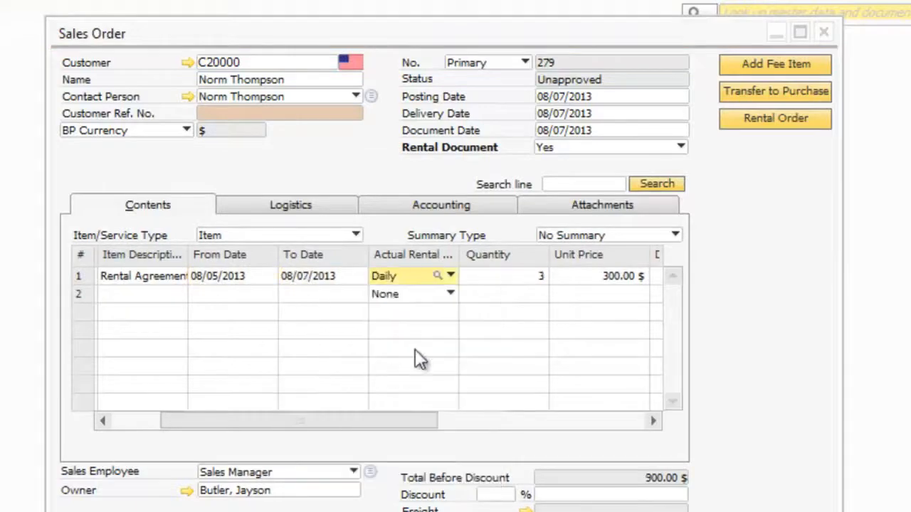
left_click_drag(339, 419, 545, 419)
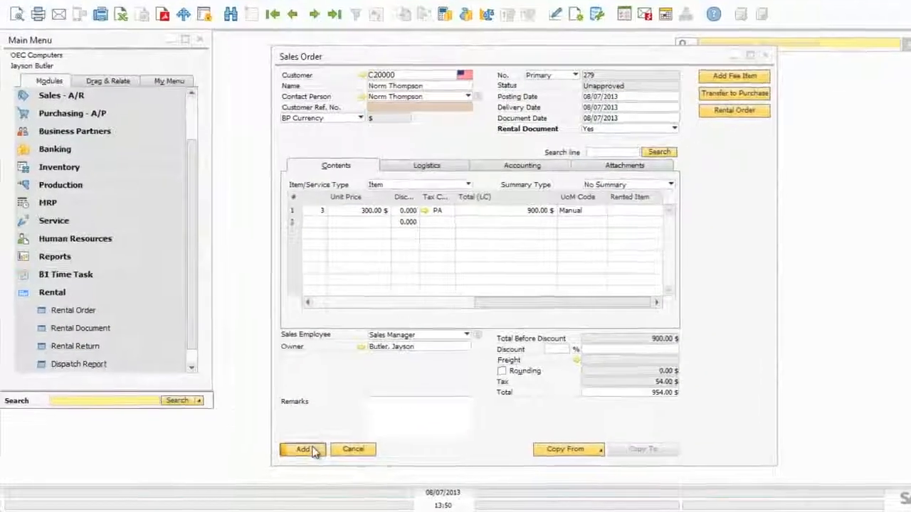
Step: Enter Customer Ref. No. 1234, save the sales order, and reopen it
left_click(266, 475)
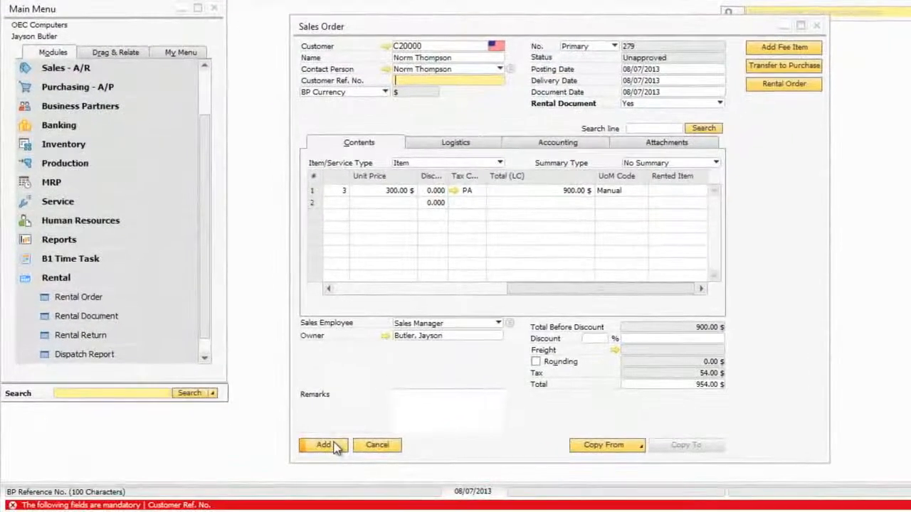
type("1234")
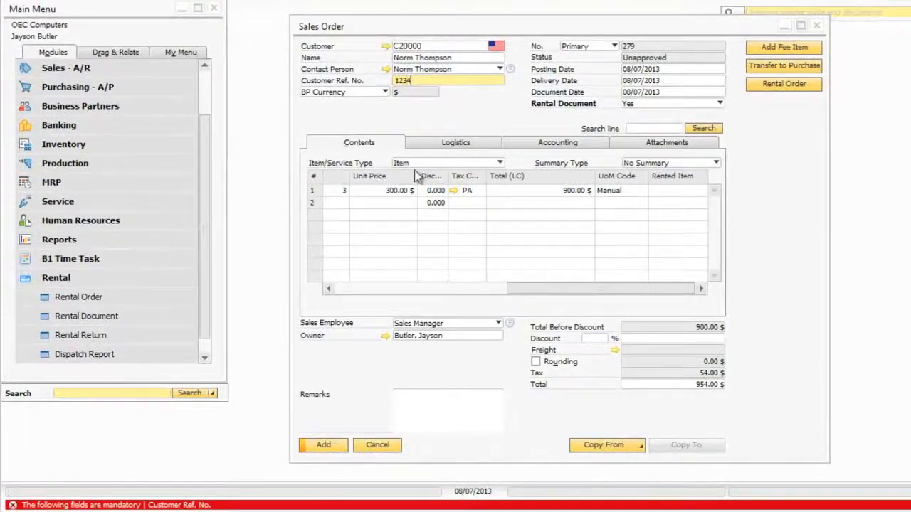
left_click(324, 449)
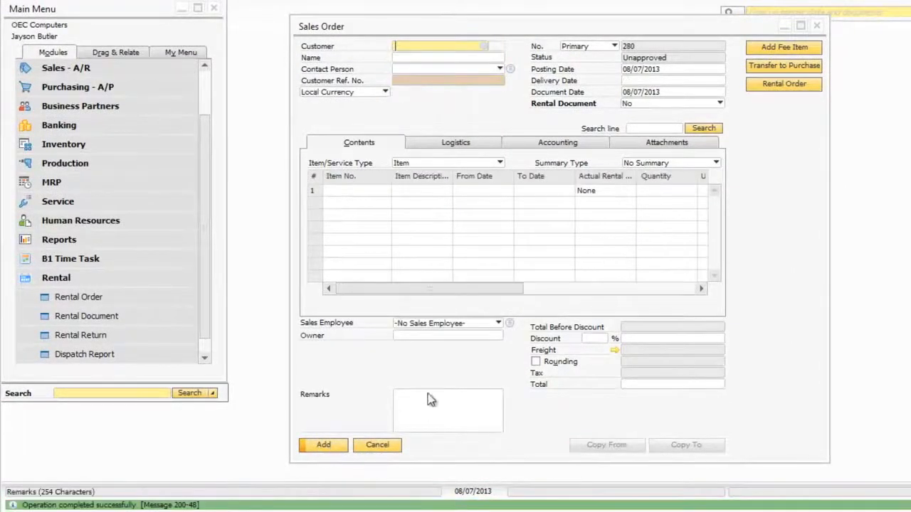
left_click(324, 4)
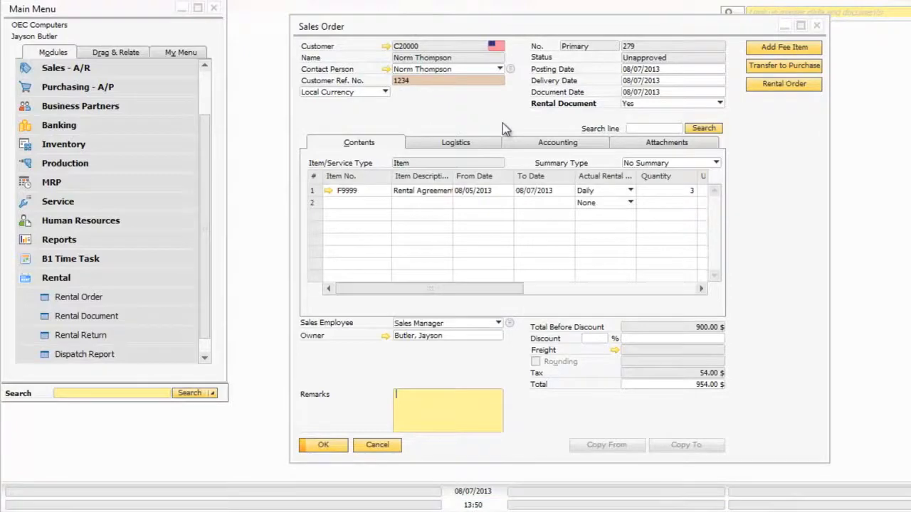
left_click_drag(454, 290, 626, 289)
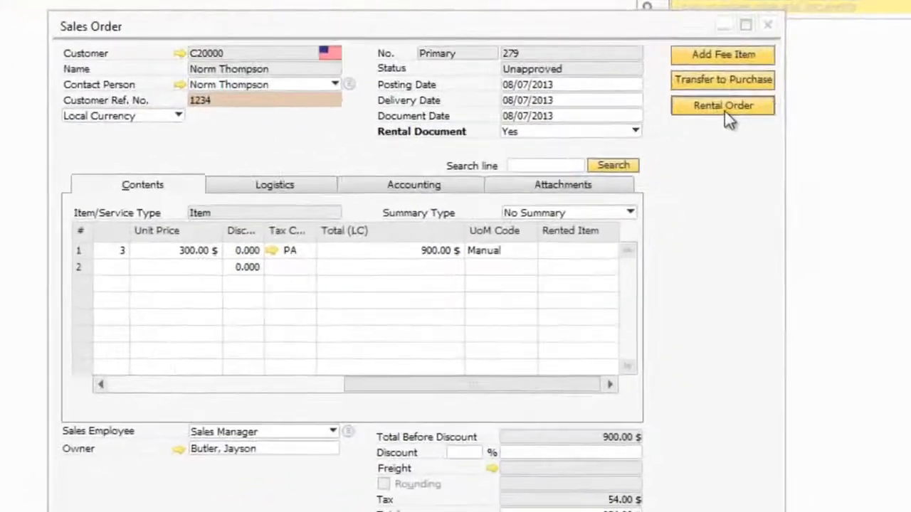
Step: Assign rented item A00015 to the rental line and update the order
left_click(784, 84)
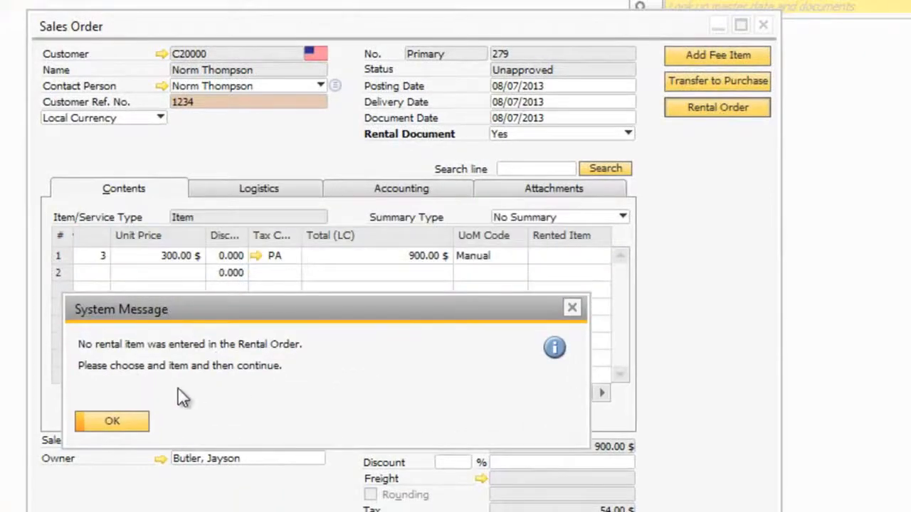
left_click(113, 421)
left_click(583, 256)
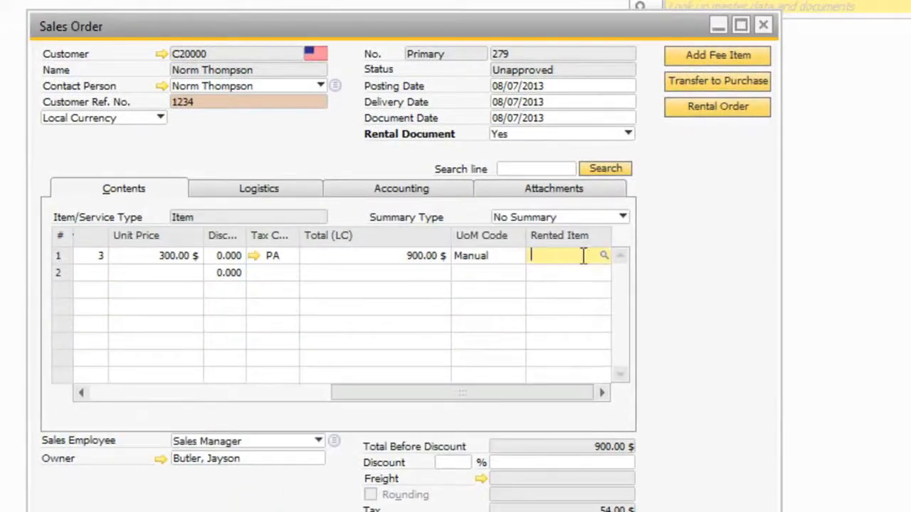
left_click(603, 256)
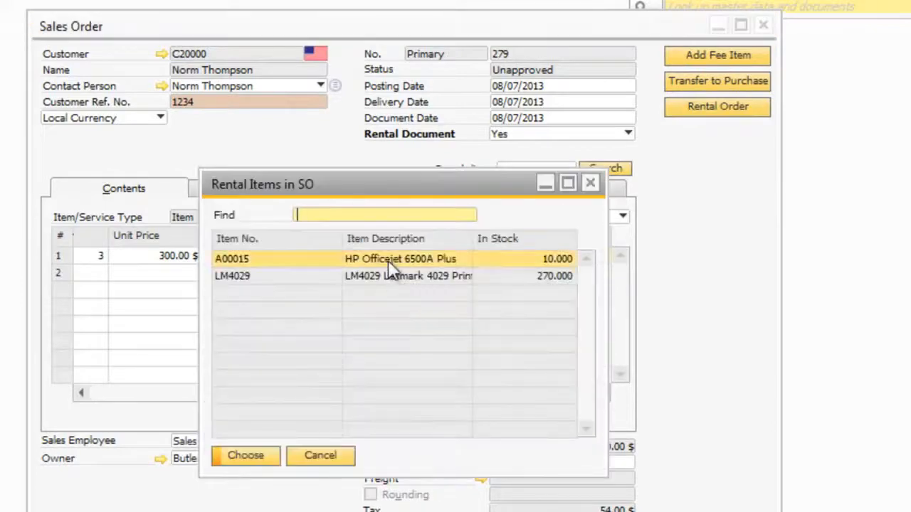
left_click(245, 456)
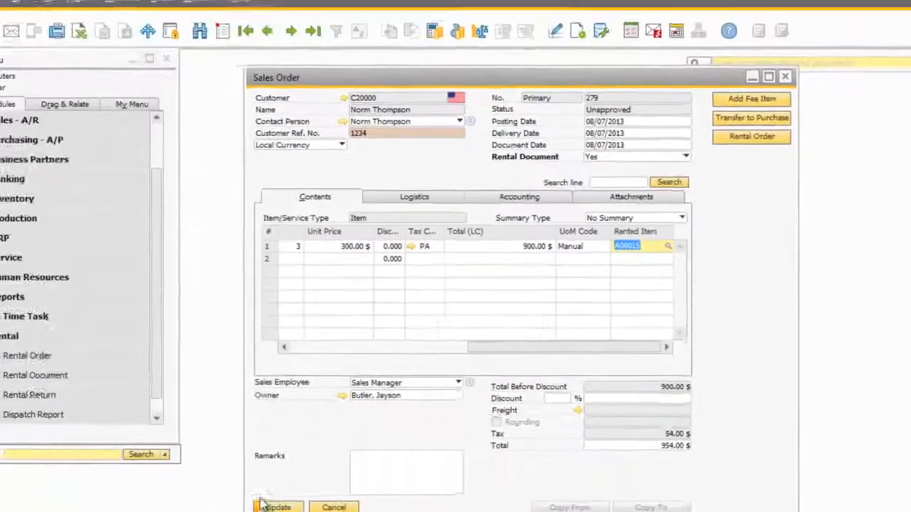
left_click(308, 491)
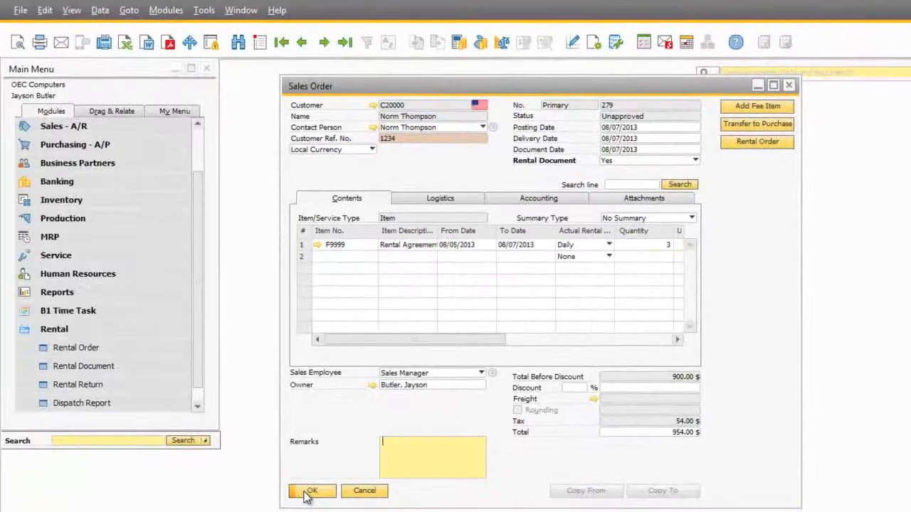
Step: Start a rental transfer from the sales order and set serial HP004's customer code to C2
left_click(760, 142)
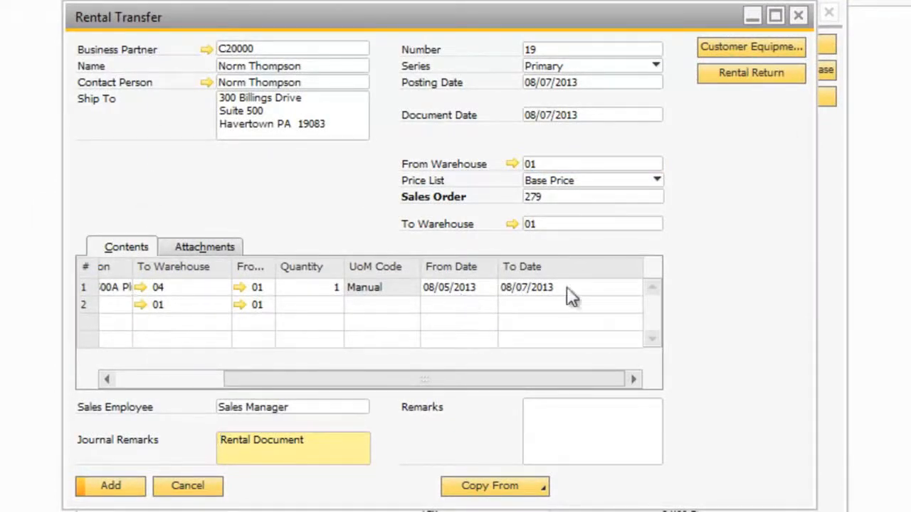
left_click_drag(360, 374, 200, 369)
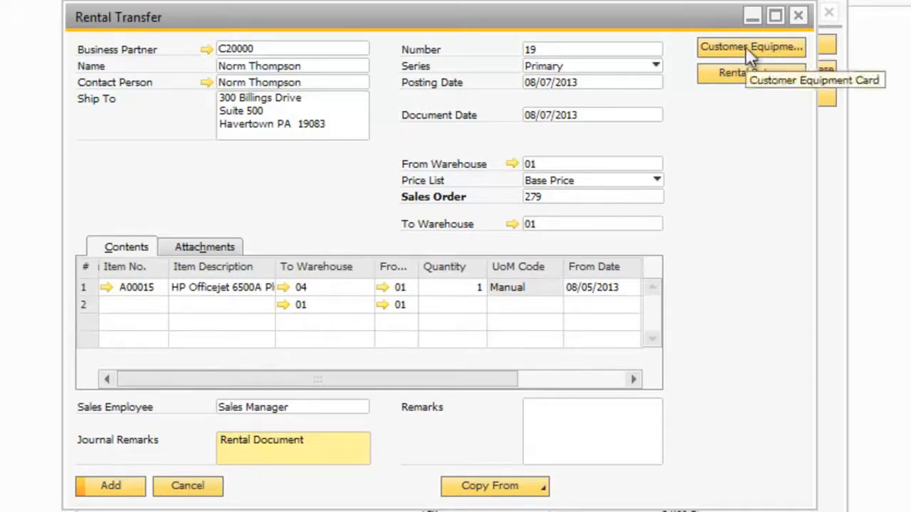
left_click(114, 488)
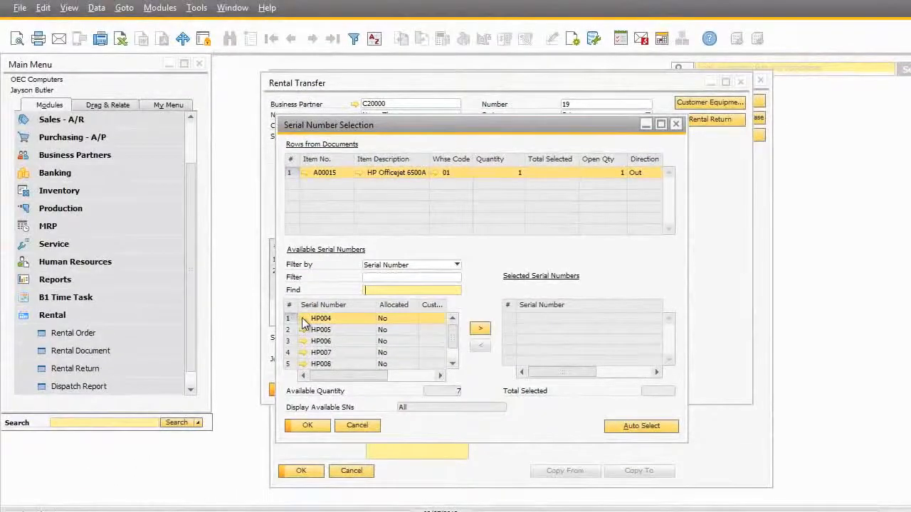
left_click(303, 320)
scroll(604, 359, "down", 1)
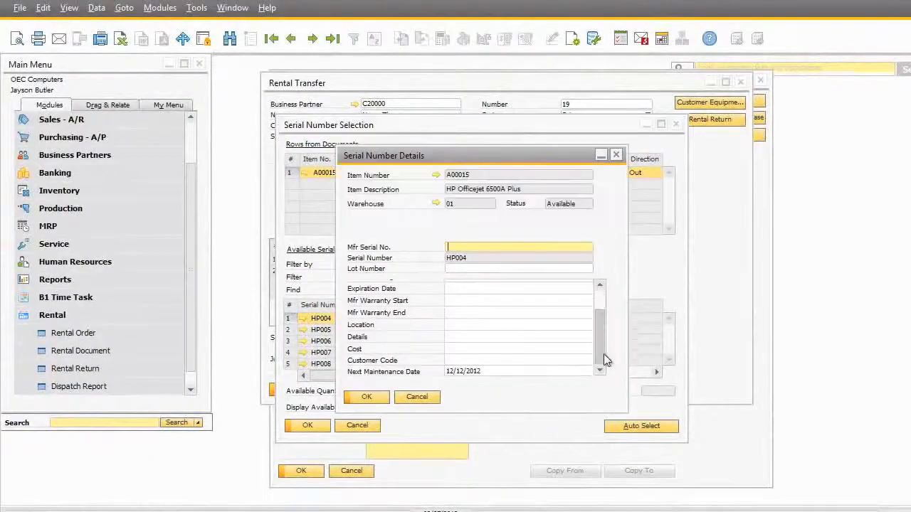
left_click(474, 359)
type("C2")
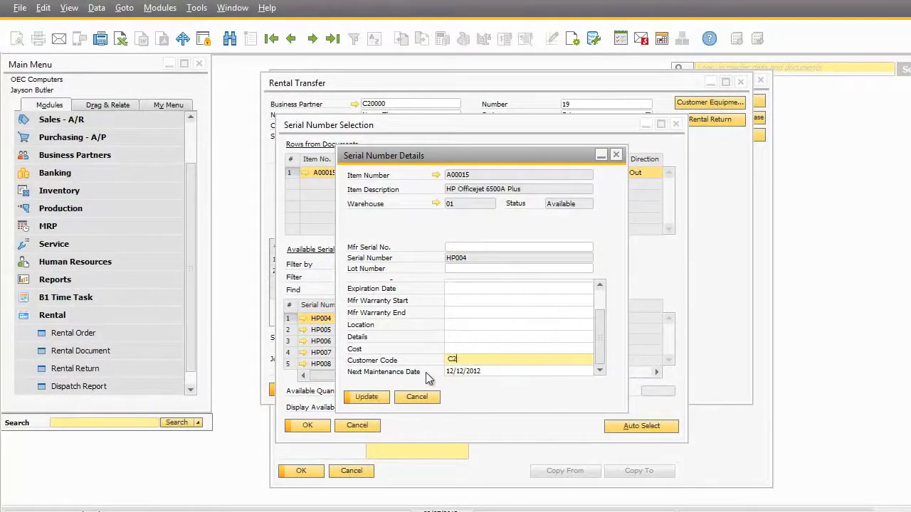
left_click(366, 397)
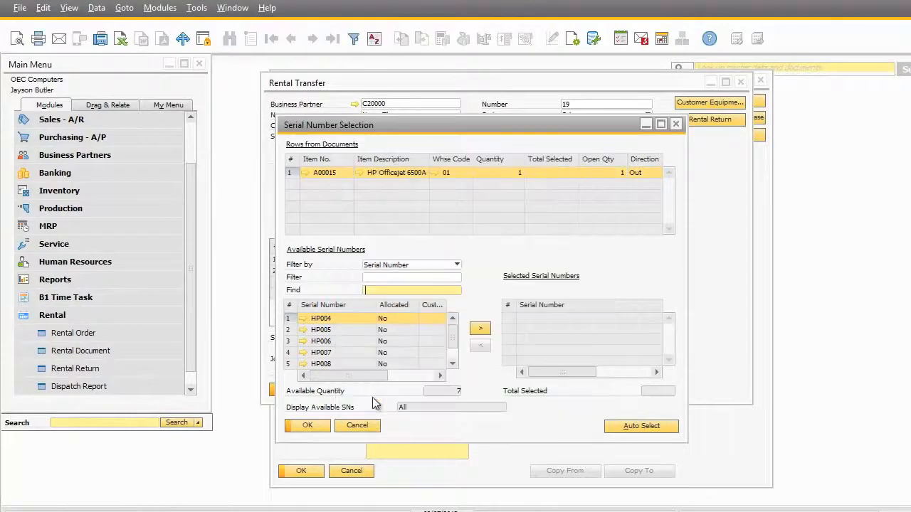
Step: Allocate serial HP004 to the transfer line, add the transfer, and return to the sales order
left_click(480, 328)
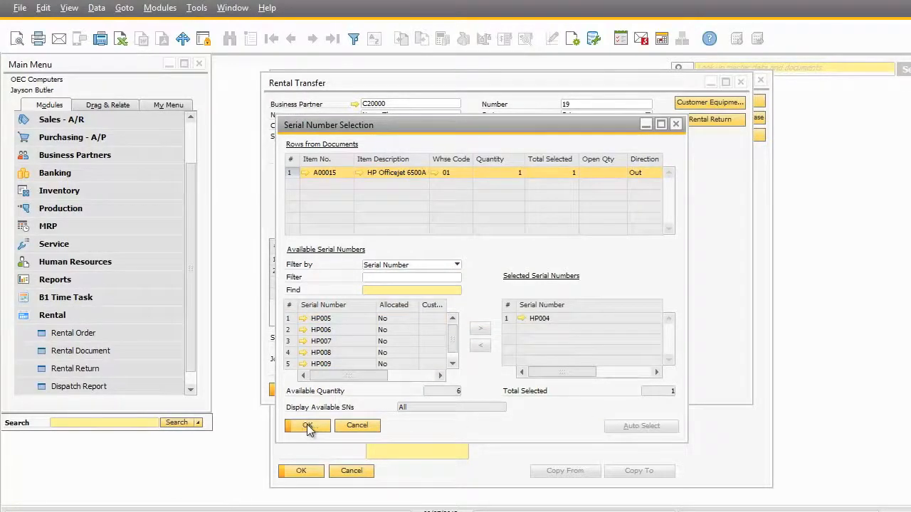
left_click(307, 427)
left_click(295, 390)
left_click(333, 287)
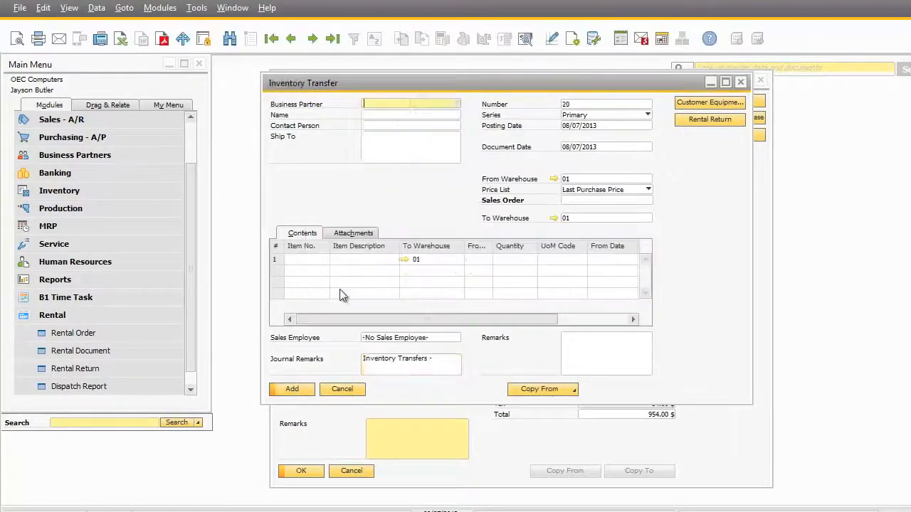
left_click(73, 333)
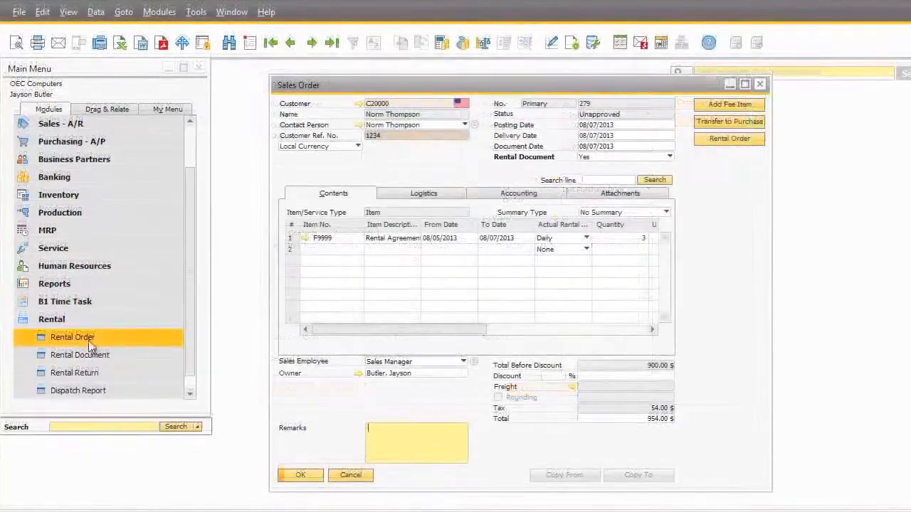
Step: Open the Dispatch Report and expand rental documents 3 and 17 to show their rented items
left_click(87, 391)
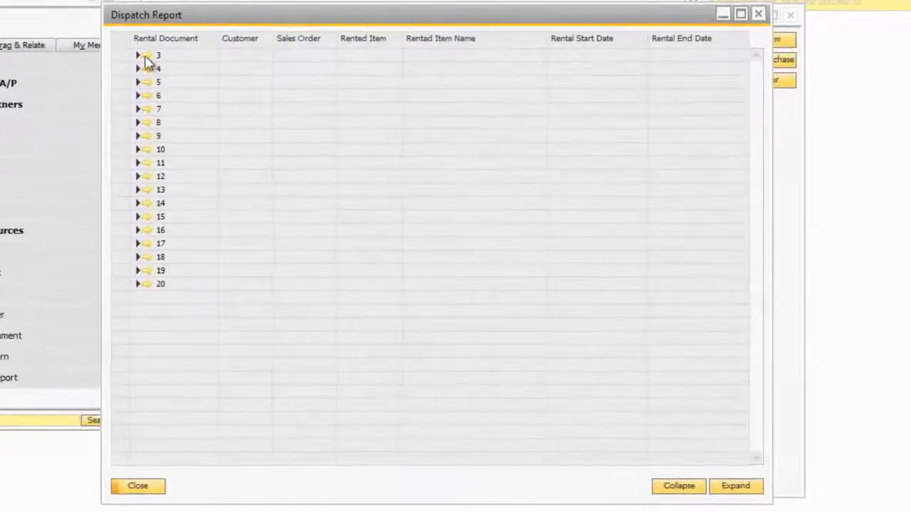
left_click(139, 55)
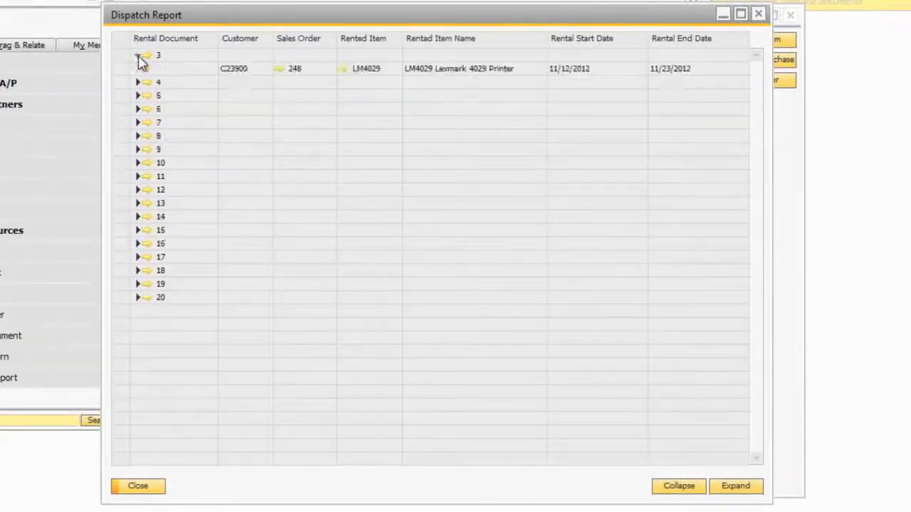
left_click(138, 257)
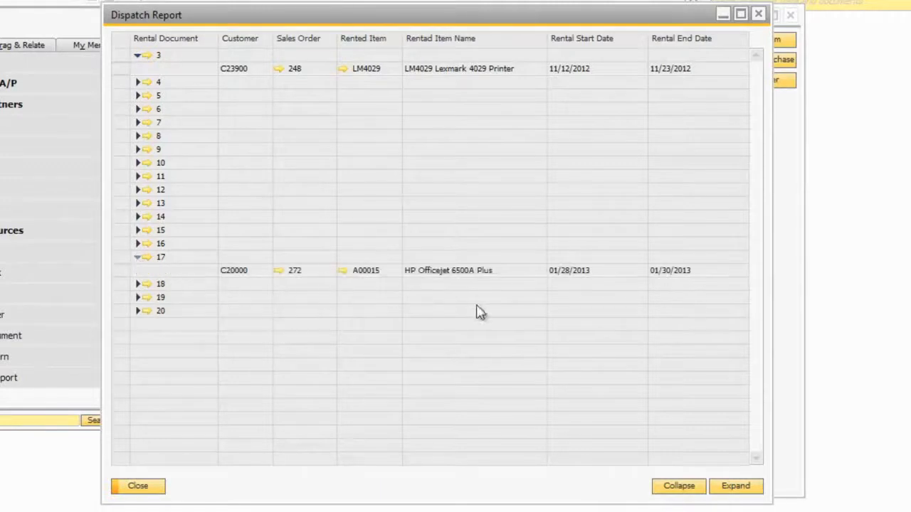